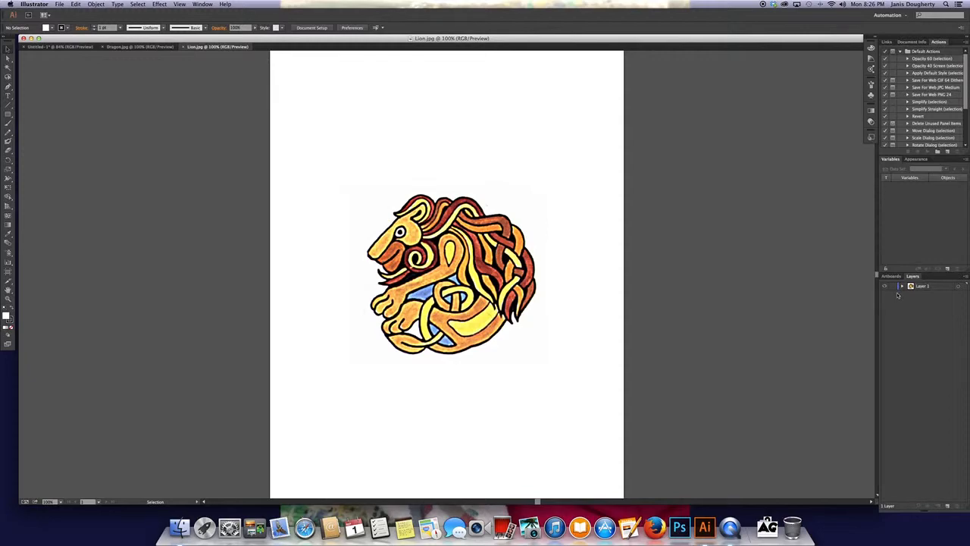
Lock the layer holding the lion image and add a new layer above it for tracing
left_click(894, 287)
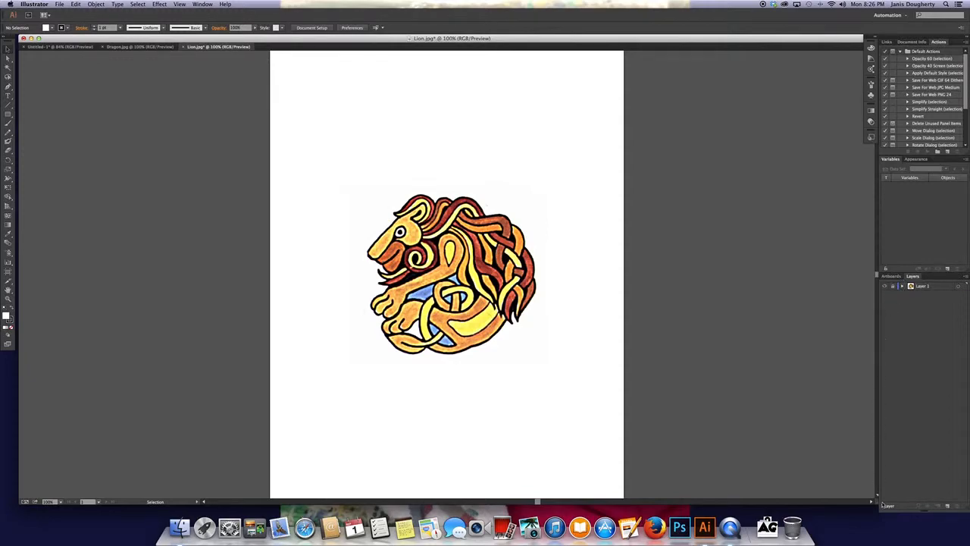
left_click(948, 507)
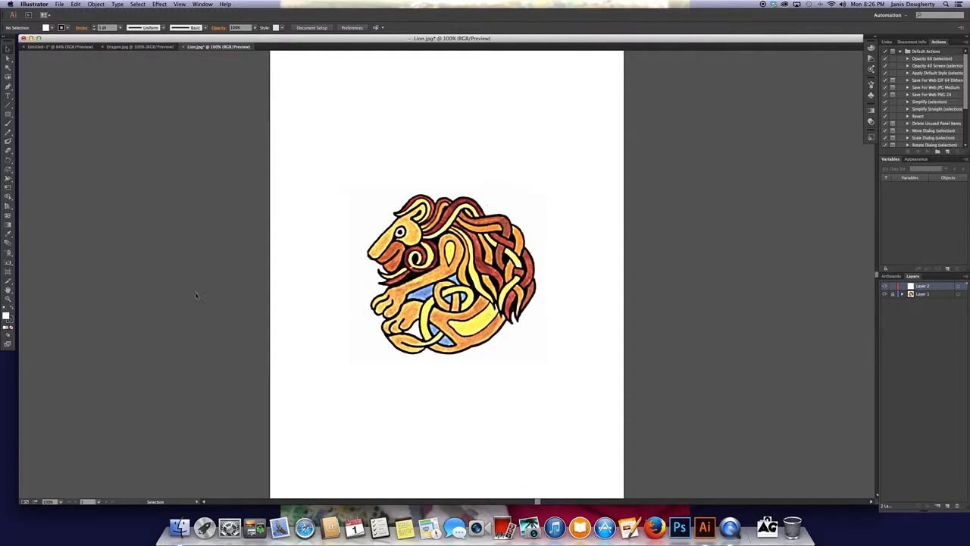
With the Pen tool, begin tracing the lion's upper foreleg from the inner wrist along its underside and around the shoulder
left_click(8, 88)
left_click(8, 60)
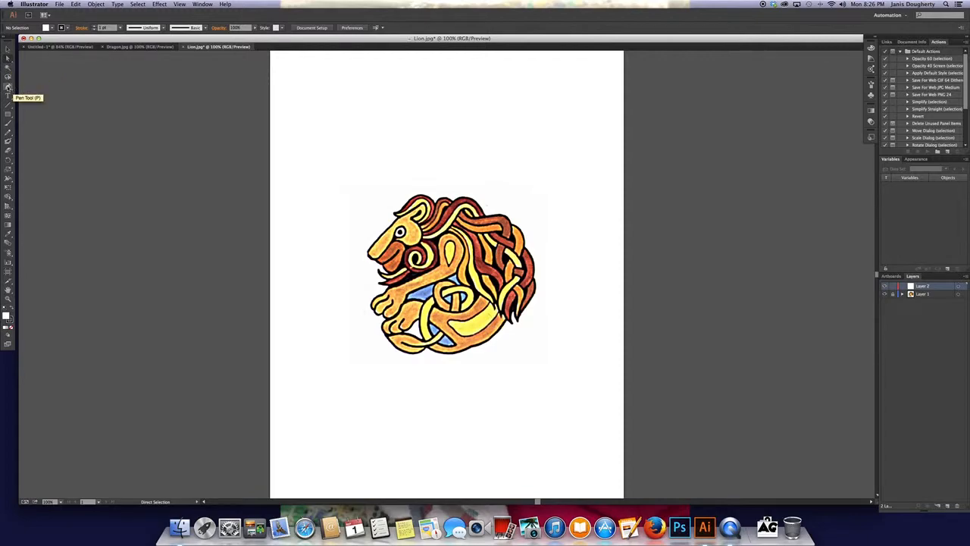
left_click(8, 88)
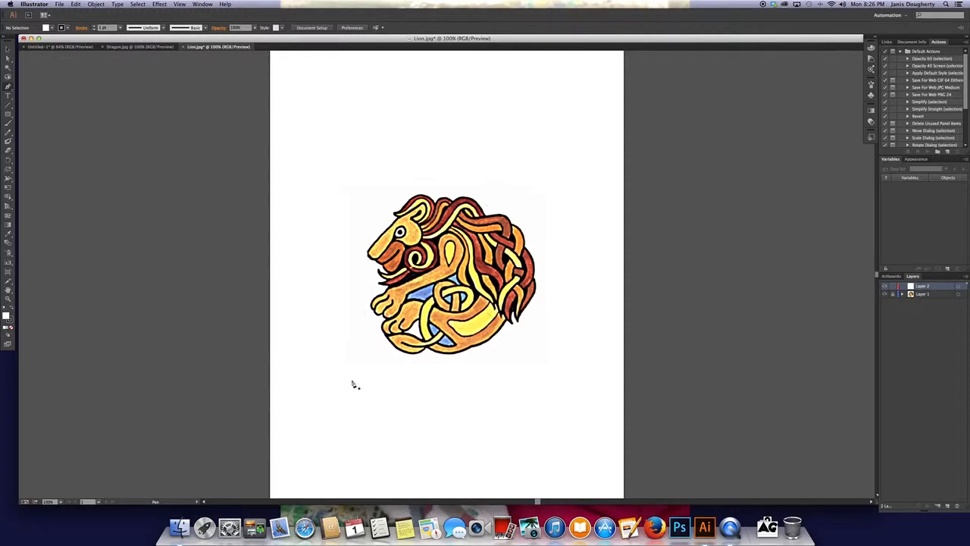
key("shift+c")
key("p")
key("shift+c")
key("p")
key("super+equal")
key("super+equal")
key("super+equal")
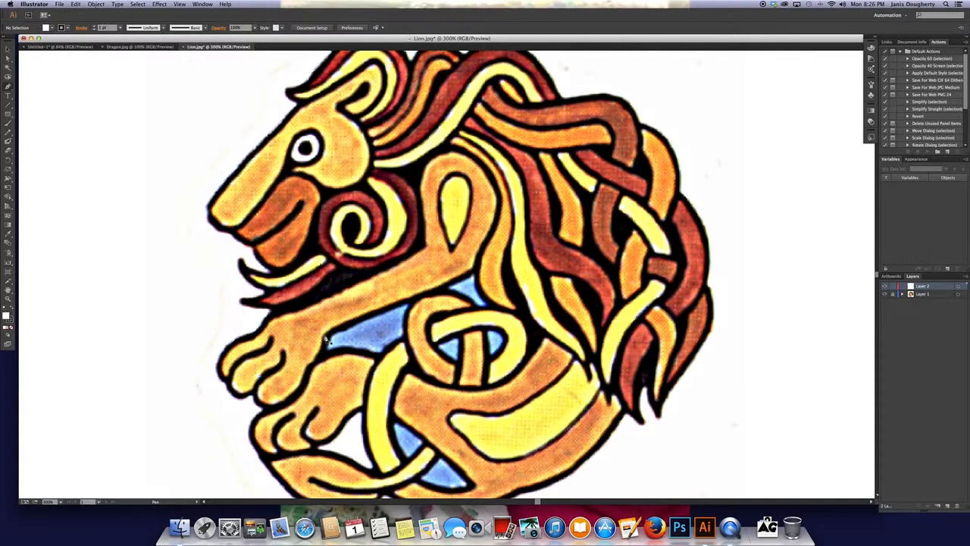
left_click(328, 337)
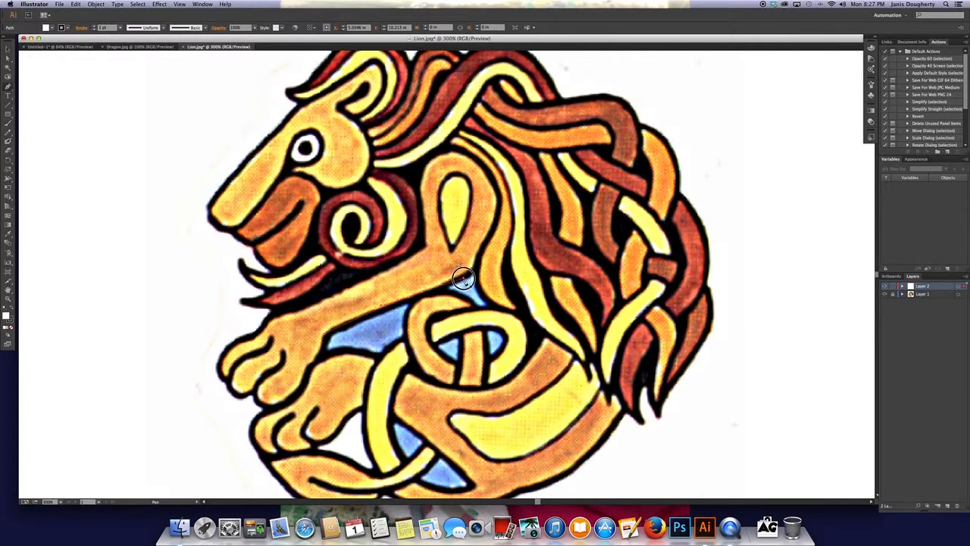
mouse_move(395, 266)
left_mouse_down()
mouse_move(447, 320)
mouse_move(458, 294)
mouse_move(444, 323)
mouse_move(453, 281)
mouse_move(487, 242)
mouse_move(489, 182)
left_mouse_up()
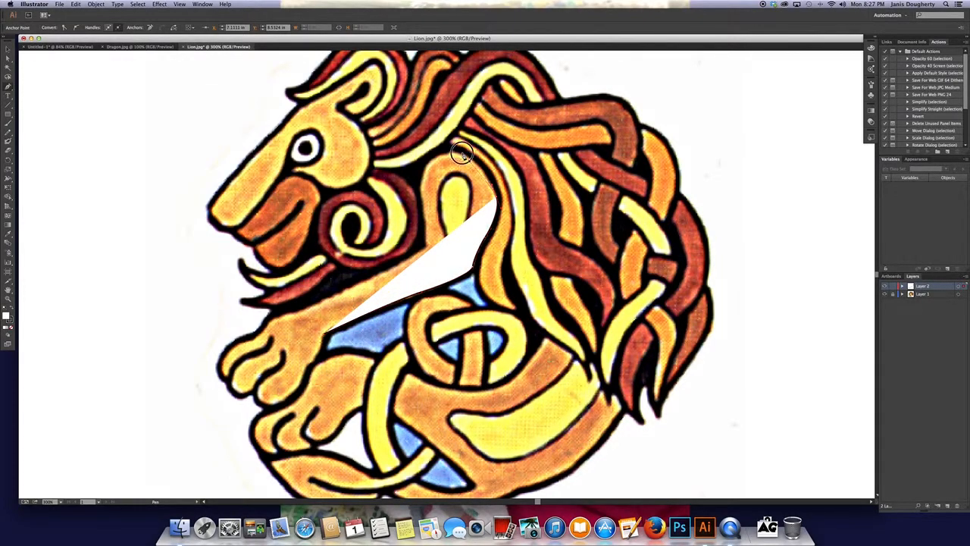
left_click_drag(439, 160, 436, 234)
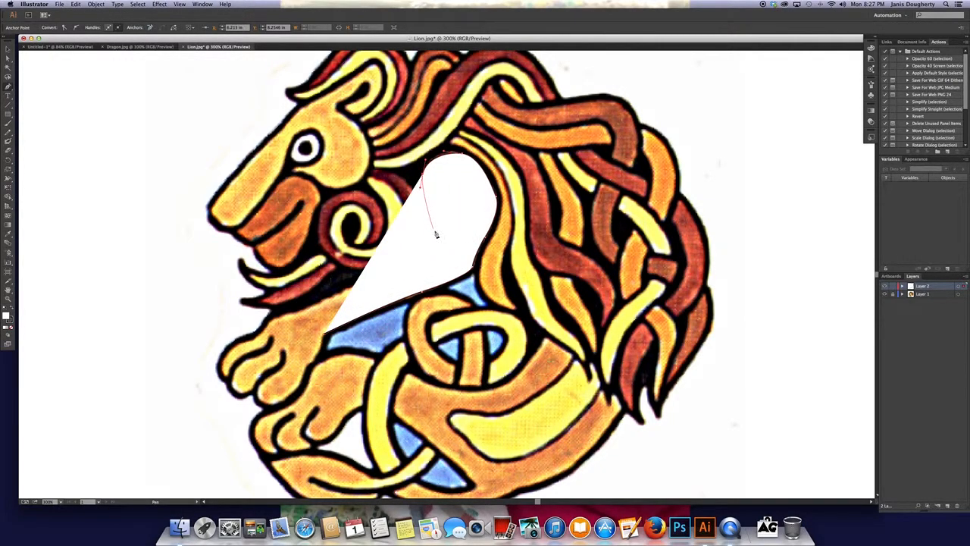
Remove the path's fill and change its stroke from black to magenta, about RGB 211, 57, 204
left_click(10, 327)
double_click(8, 317)
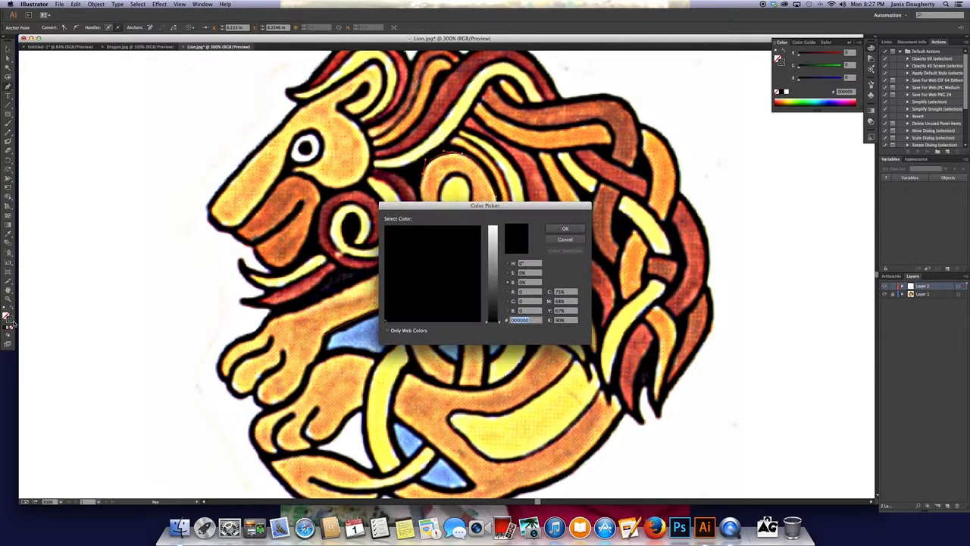
mouse_move(455, 268)
left_mouse_down()
mouse_move(465, 251)
mouse_move(492, 243)
left_mouse_up()
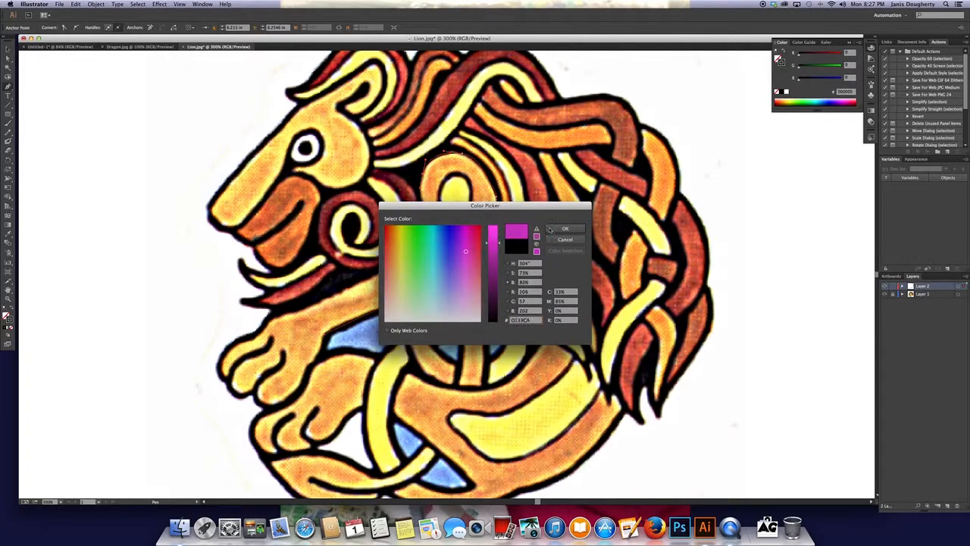
left_click(552, 229)
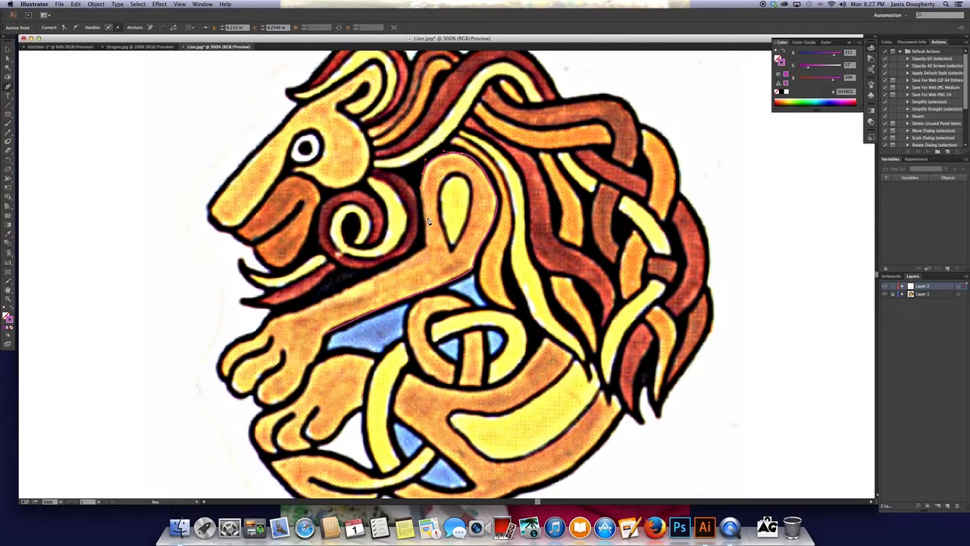
Continue the outline from the shoulder along the foreleg's upper edge and over the paw to the first toe's tip
left_click(424, 248)
left_click_drag(350, 289, 273, 319)
left_click(264, 329)
left_click(247, 342)
left_click(225, 352)
left_click(221, 373)
left_click(228, 374)
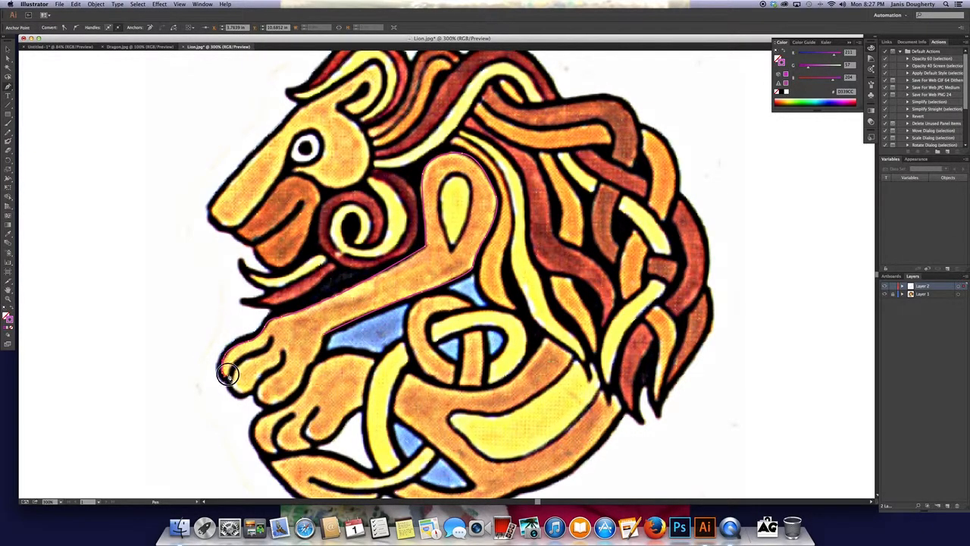
Trace the gap between the first two toes and the outline around the second toe's tip
left_click_drag(240, 356, 249, 352)
left_click(262, 349)
left_click(274, 335)
left_click_drag(273, 346, 268, 351)
left_click(230, 379)
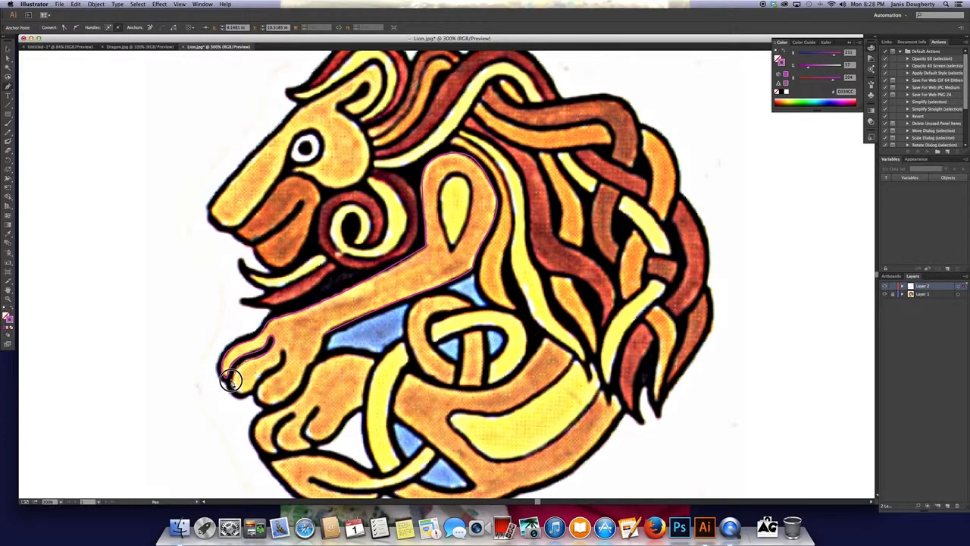
left_click(238, 390)
left_click(278, 364)
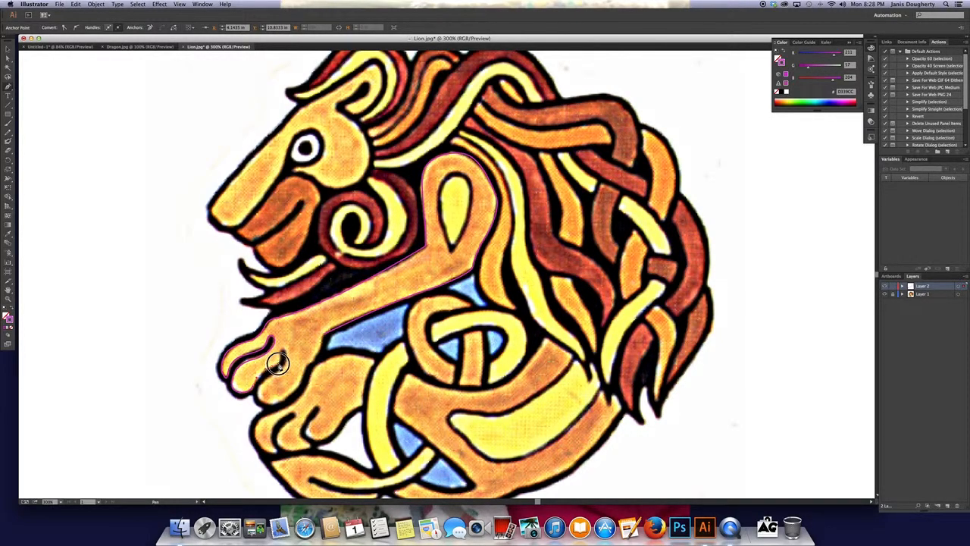
Trace the gap after the second toe and around the third toe, closing the path at the inner wrist
left_click(279, 351)
left_click(286, 352)
left_click(264, 383)
left_click(261, 400)
left_click(287, 399)
left_click(321, 353)
left_click(322, 339)
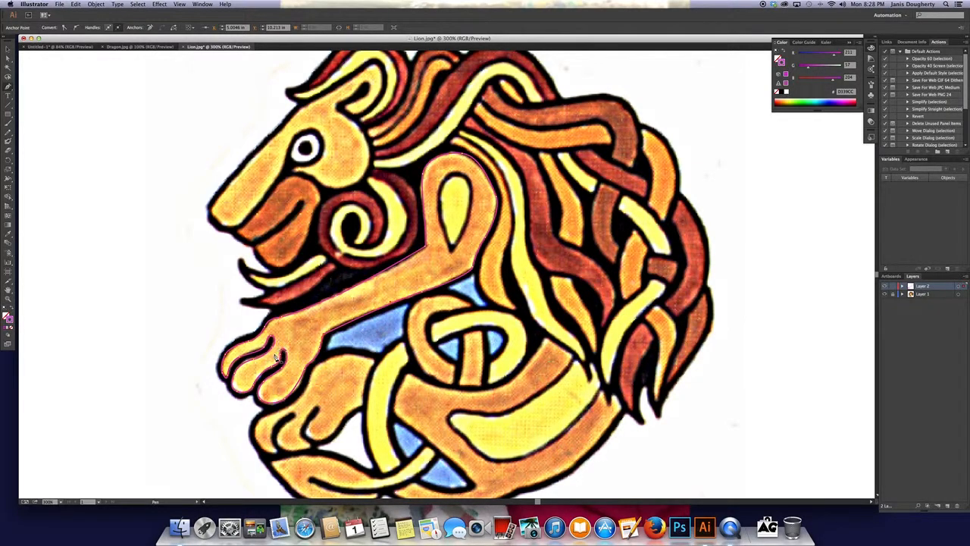
Reshape the outline at the inner end of the gap between the second and third toes with the Direct Selection tool
key("a")
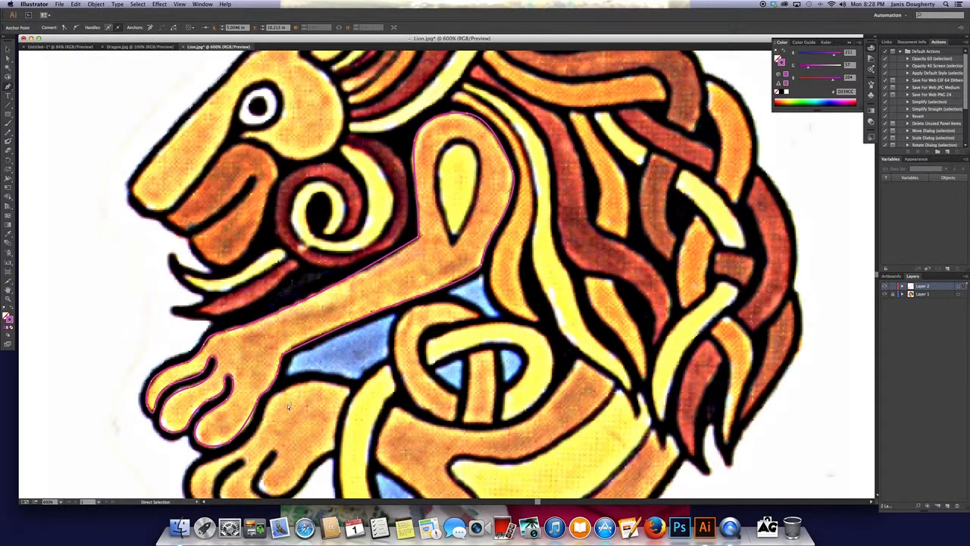
key("super+=")
left_click_drag(276, 427, 447, 270)
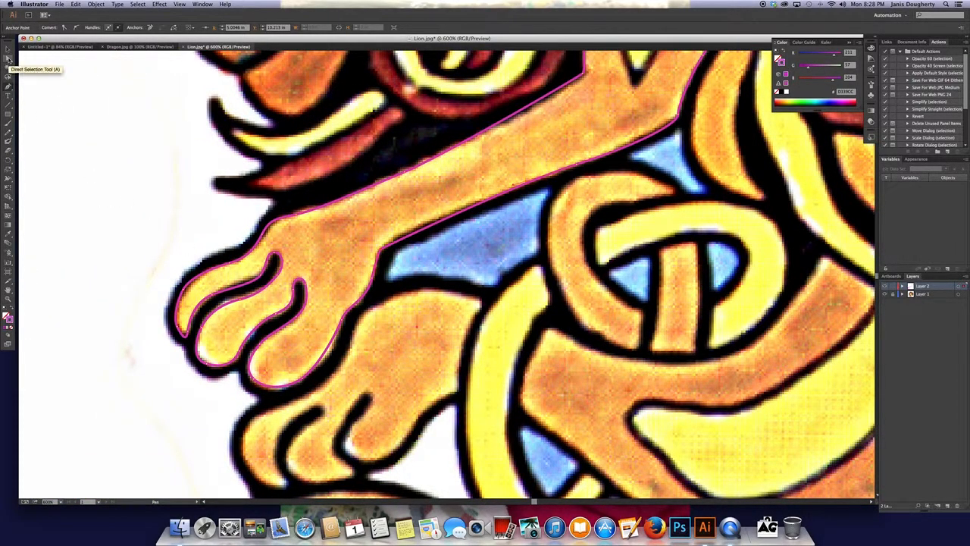
left_click(8, 57)
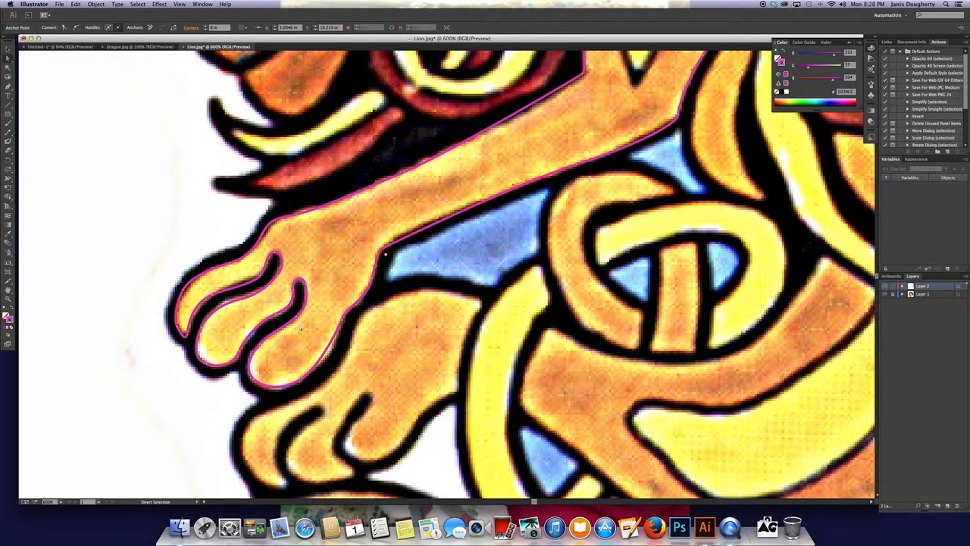
left_click(297, 322)
left_click(298, 289)
left_click_drag(296, 291, 305, 282)
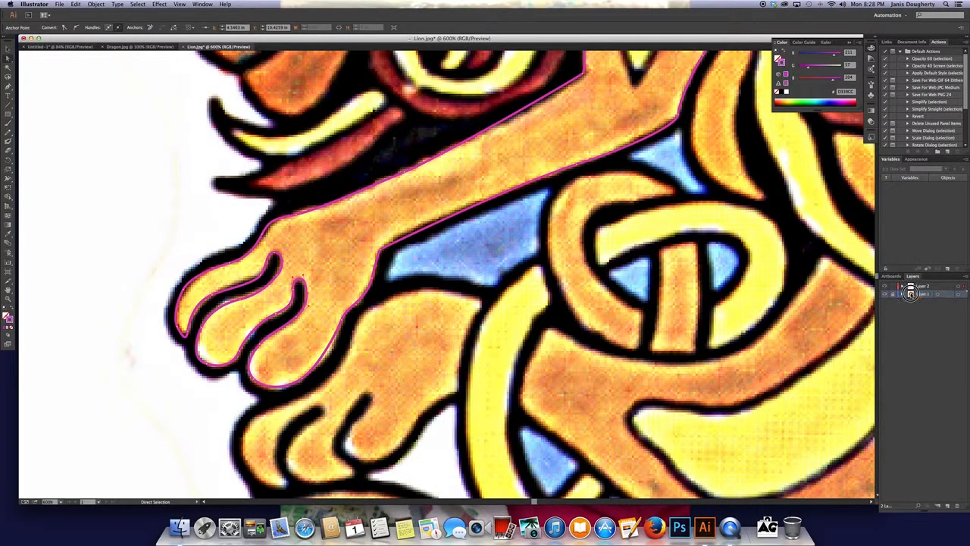
Change the layer color of both Layer 1 and Layer 2 to Dark Blue
double_click(912, 294)
left_click(488, 258)
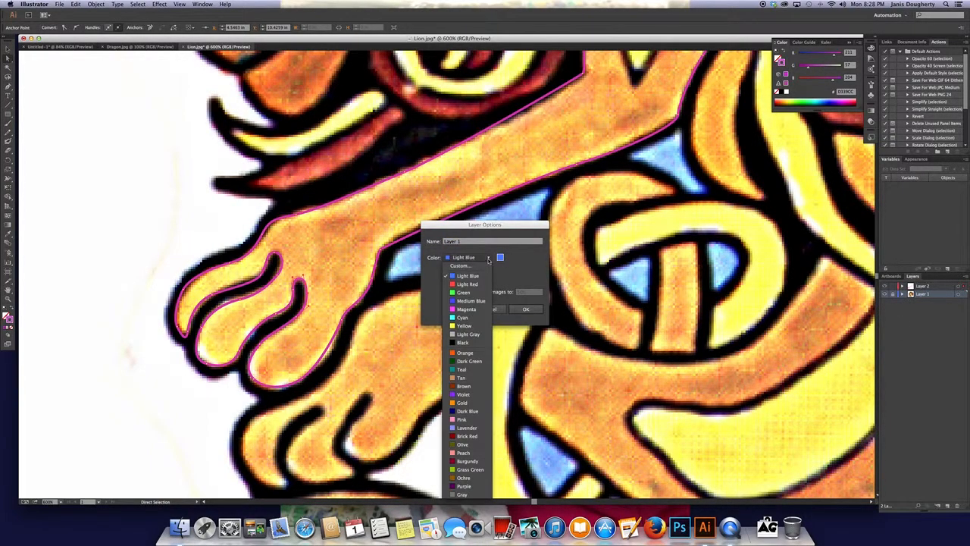
left_click(468, 404)
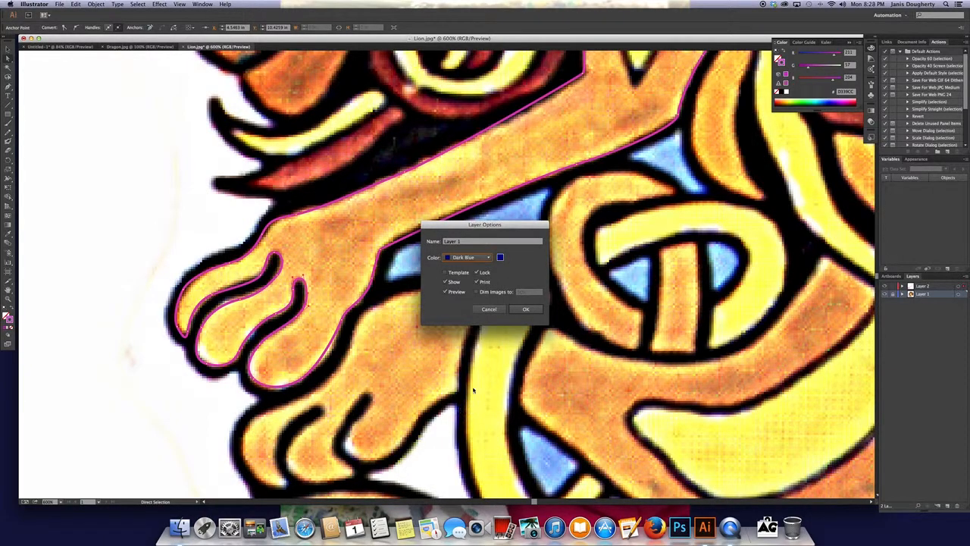
left_click(525, 309)
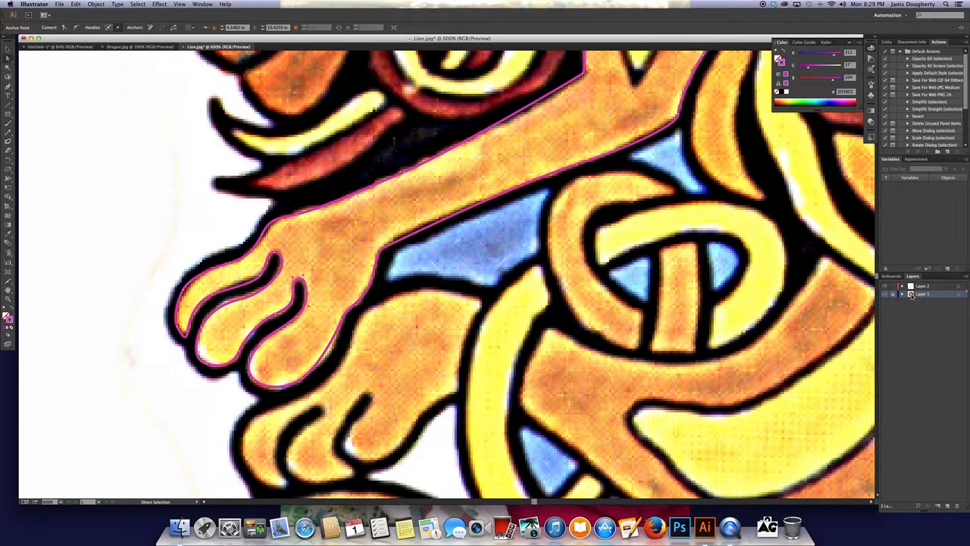
double_click(919, 286)
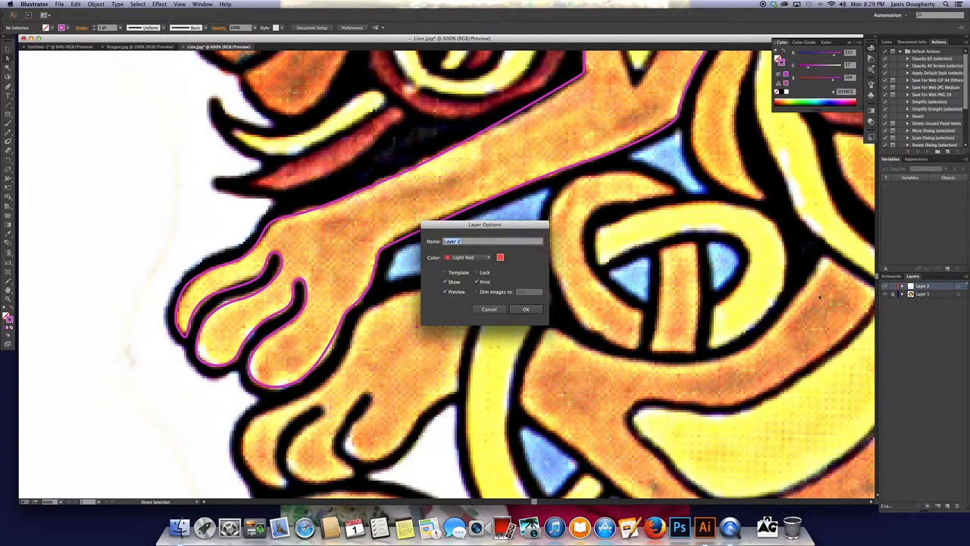
left_click(476, 255)
left_click(468, 406)
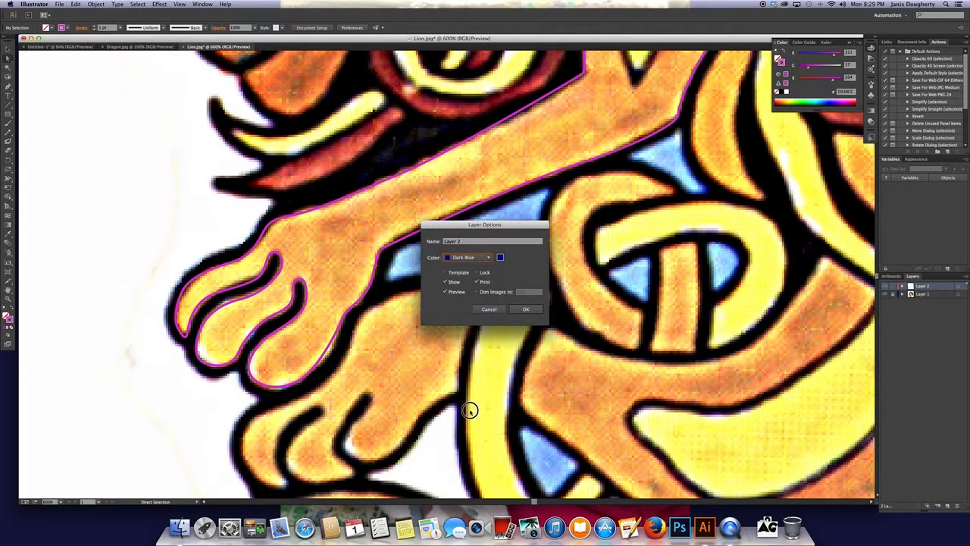
left_click(527, 310)
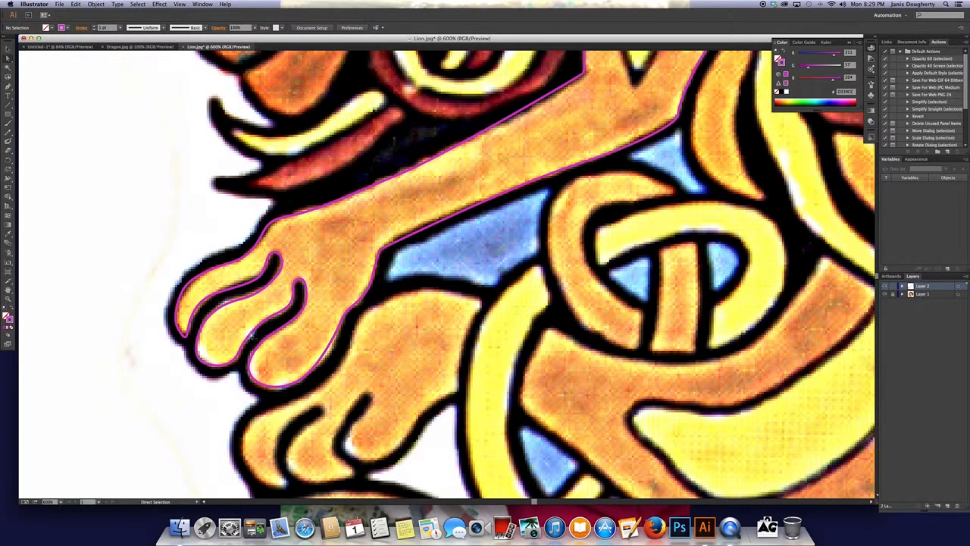
Adjust the anchor points and curve handles around the second toe to fit the toe's drawn edge
left_click(246, 339)
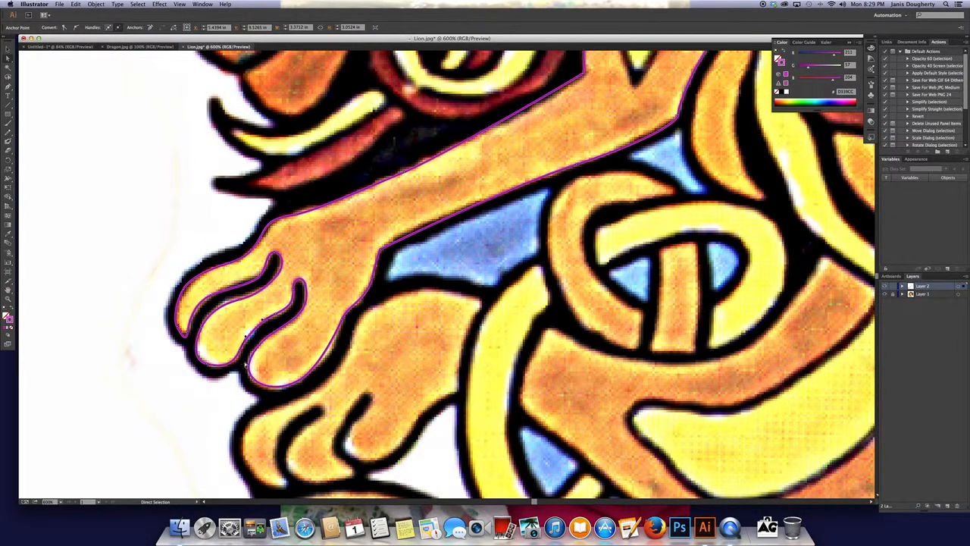
left_click(241, 352)
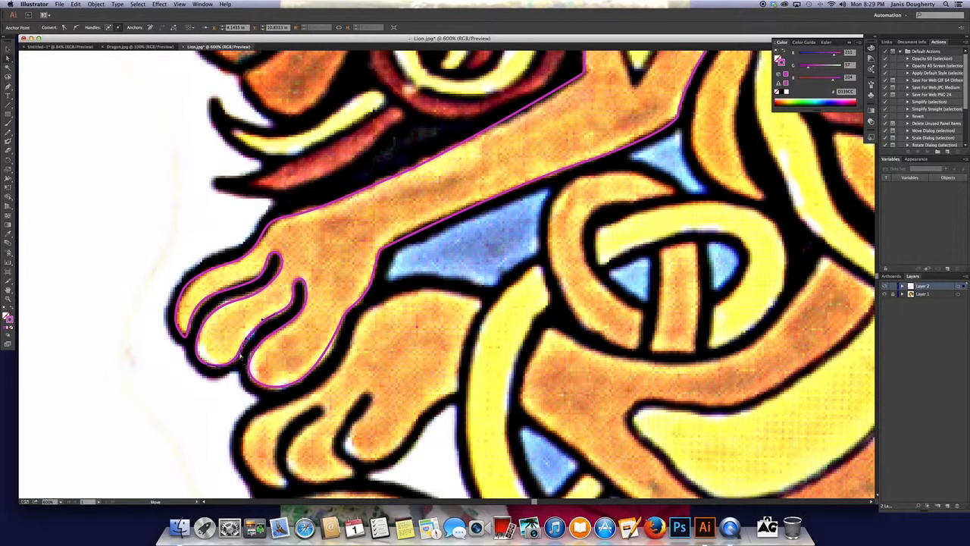
left_click_drag(207, 365, 208, 368)
left_click_drag(202, 328, 202, 324)
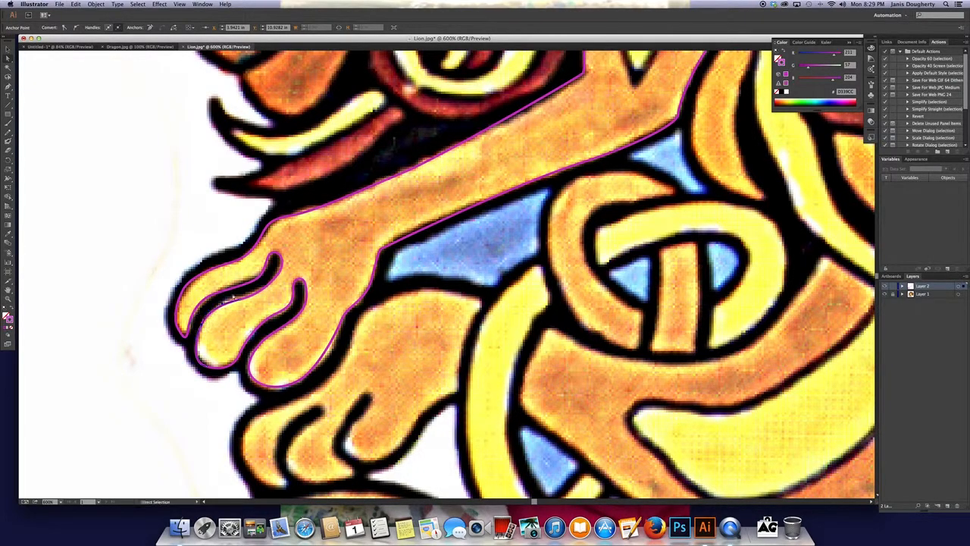
left_click_drag(239, 299, 238, 288)
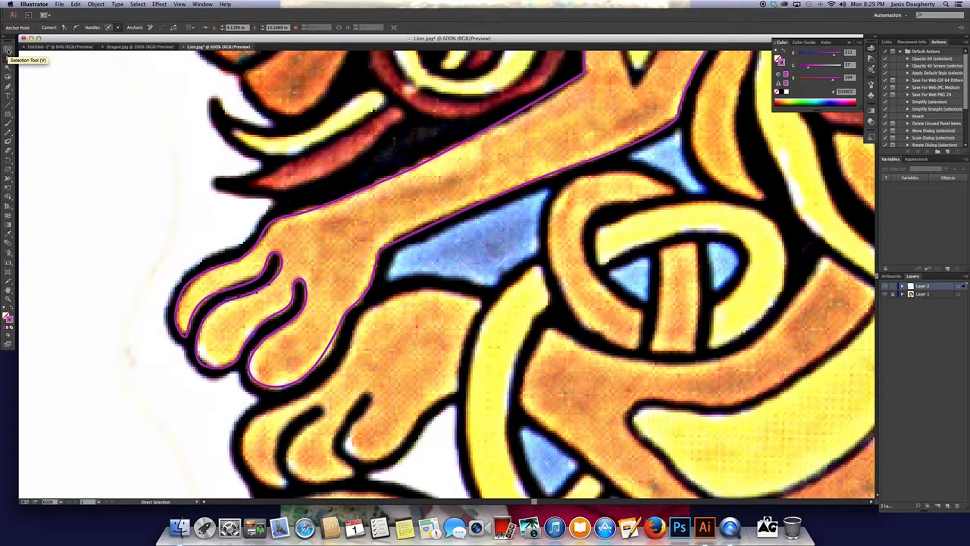
Try moving the whole foreleg outline with the Selection tool, and undo the move
left_click(8, 50)
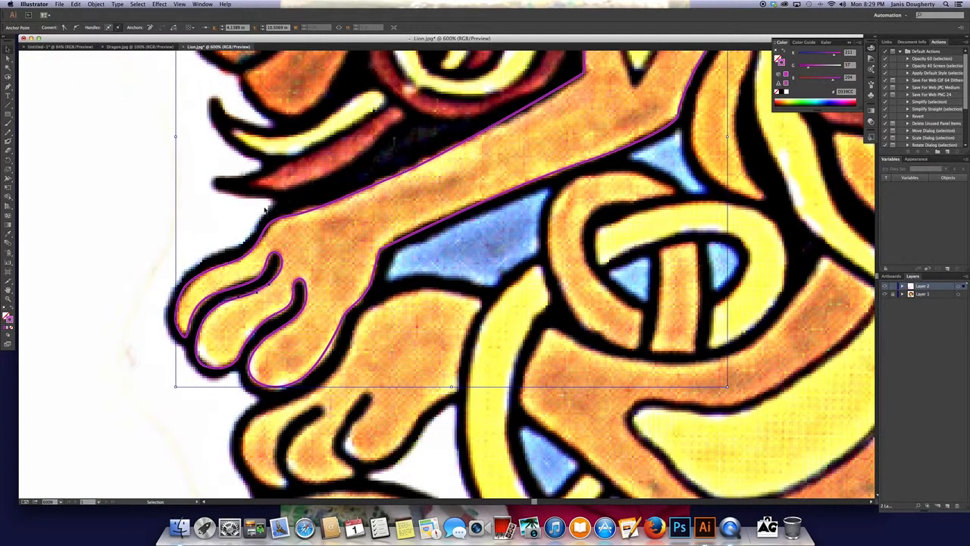
left_click_drag(275, 219, 248, 217)
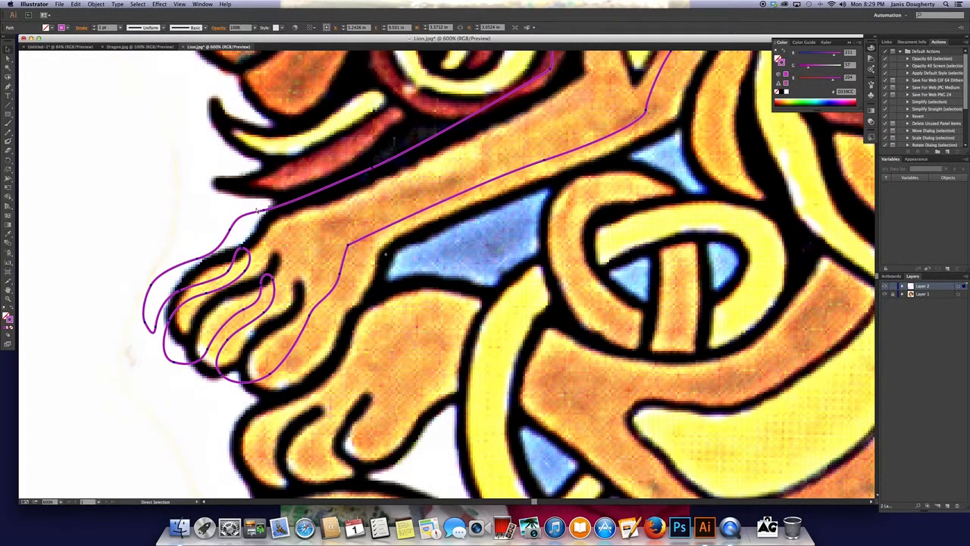
key("super+z")
Adjust individual anchor points and handles along the first toe and the top of the paw with the Direct Selection tool
left_click(7, 59)
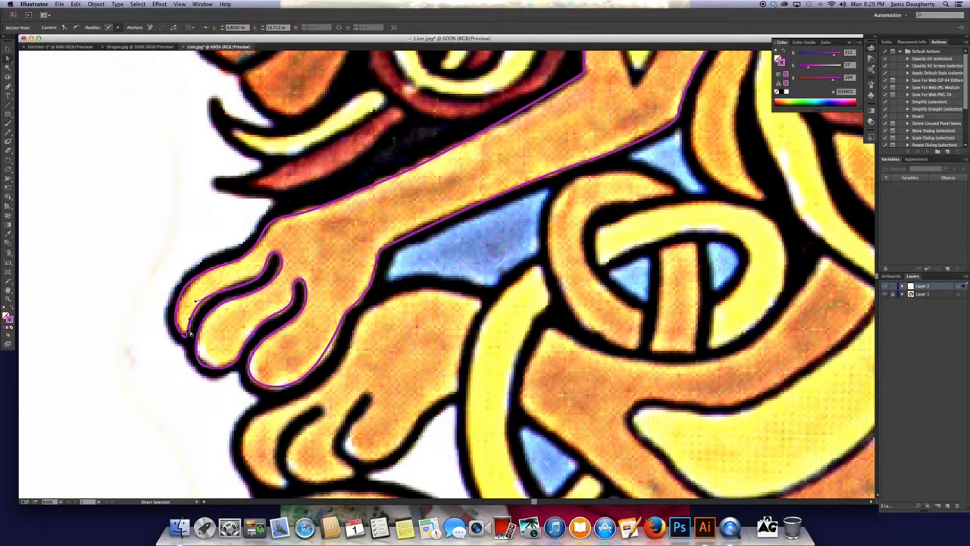
left_click(235, 288)
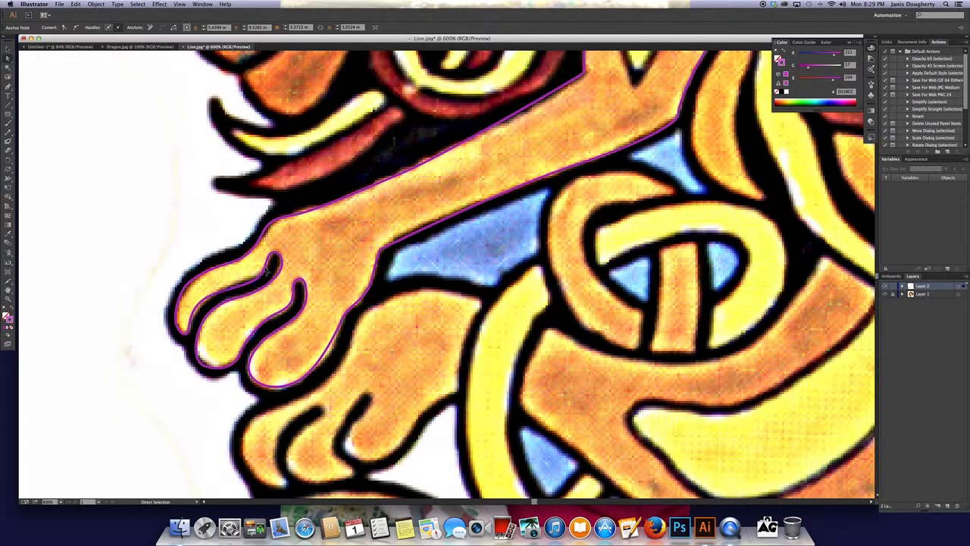
left_click(297, 217)
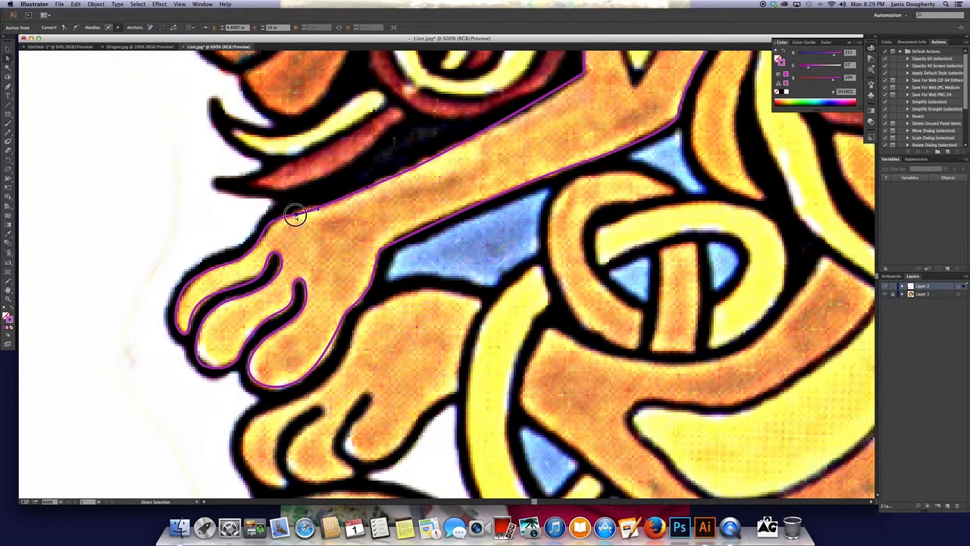
left_click_drag(296, 216, 266, 234)
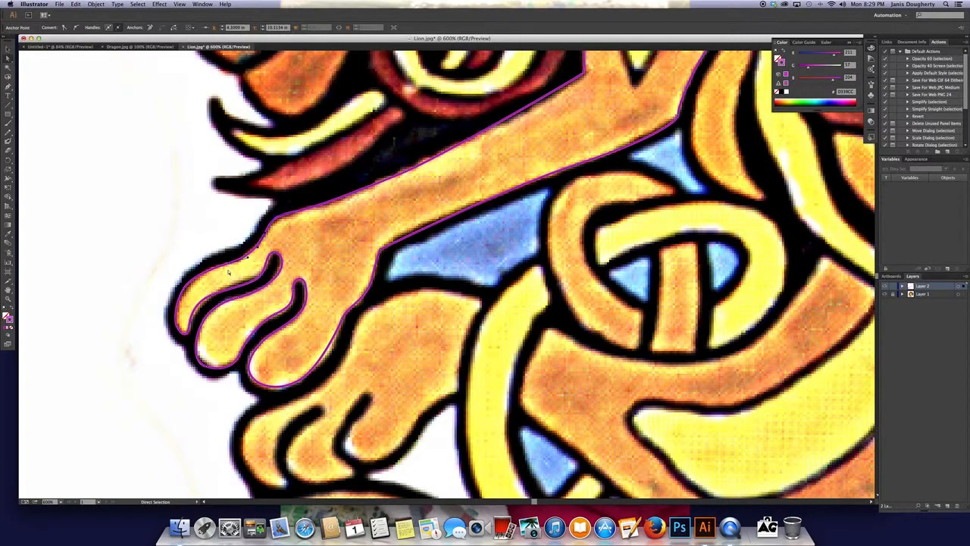
Adjust the anchor points and curve handles around the third toe so the outline follows its drawn edge
left_click_drag(184, 291, 187, 291)
left_click_drag(303, 376, 304, 379)
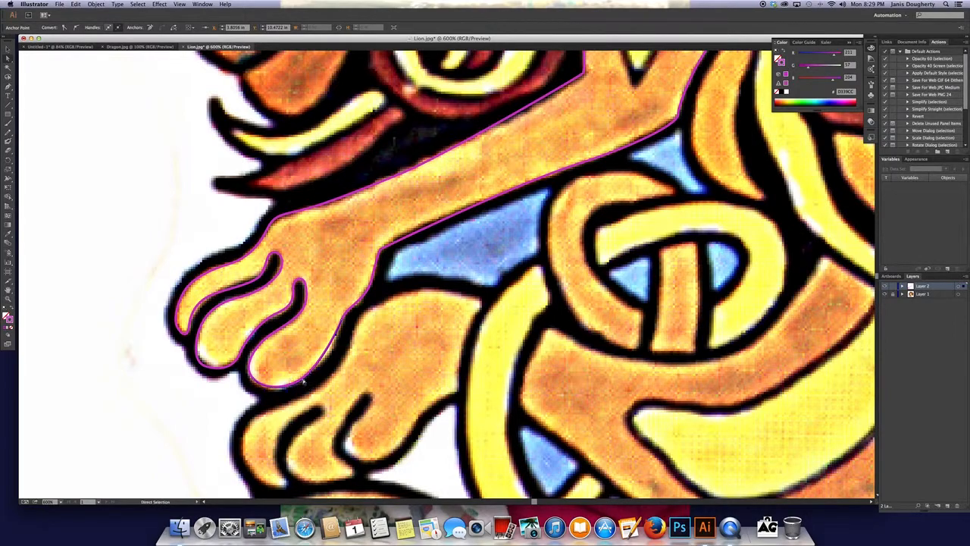
left_click(342, 321)
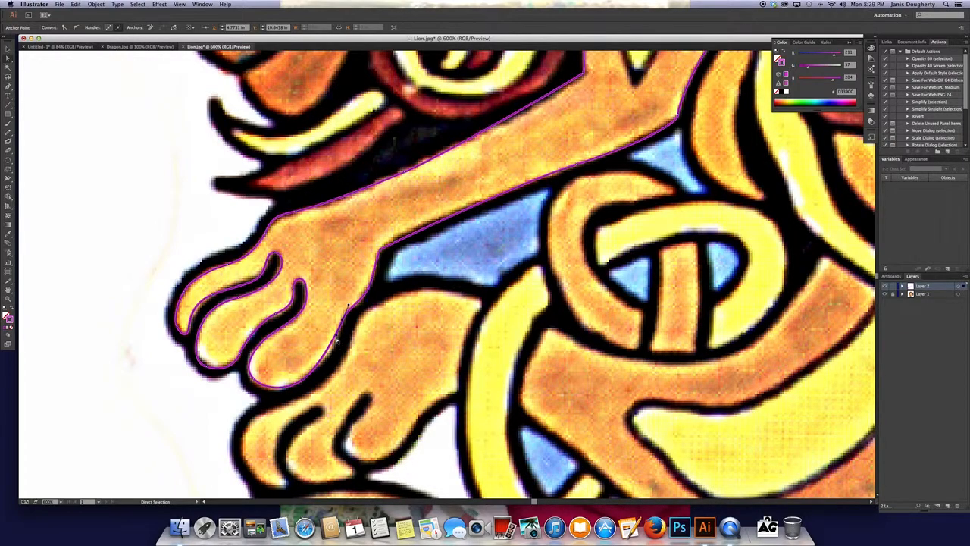
left_click_drag(337, 338, 339, 358)
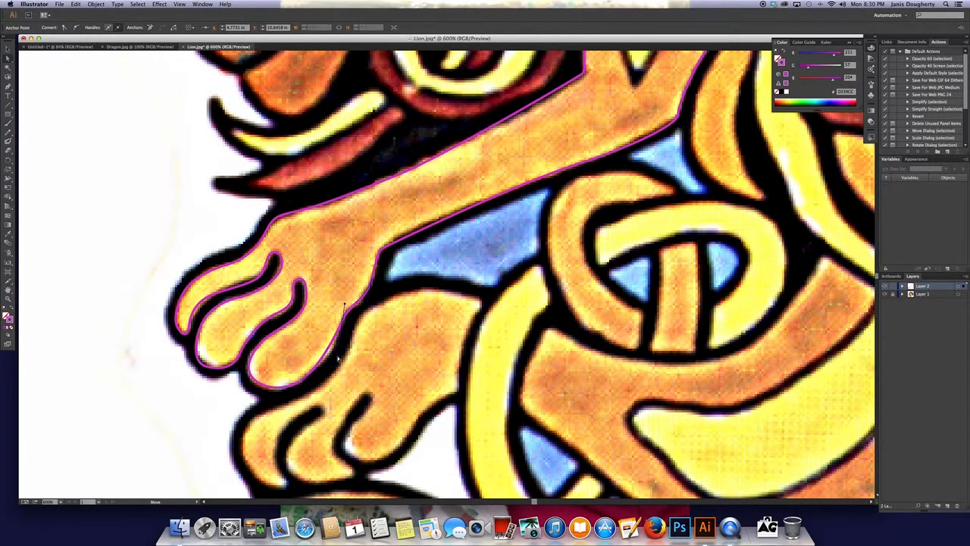
left_click_drag(345, 305, 343, 305)
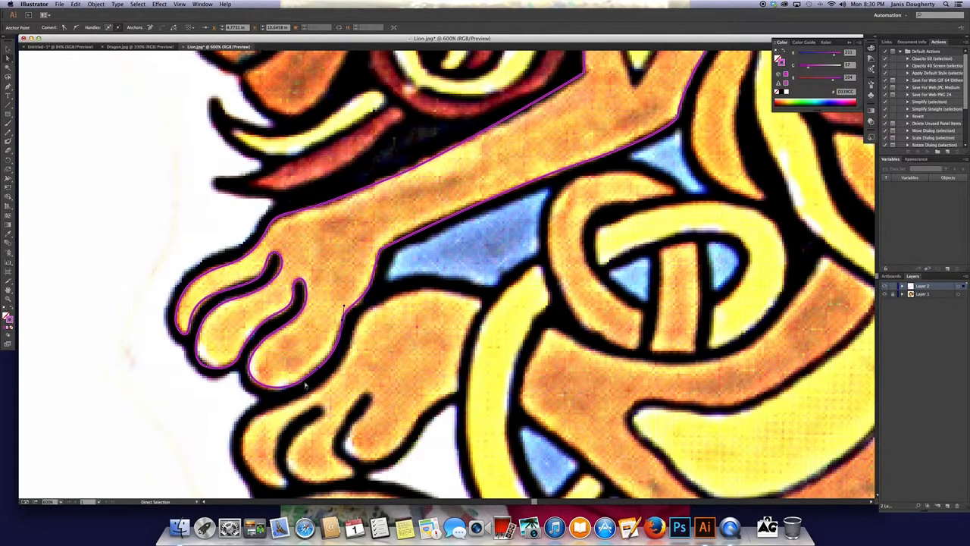
left_click_drag(302, 381, 250, 382)
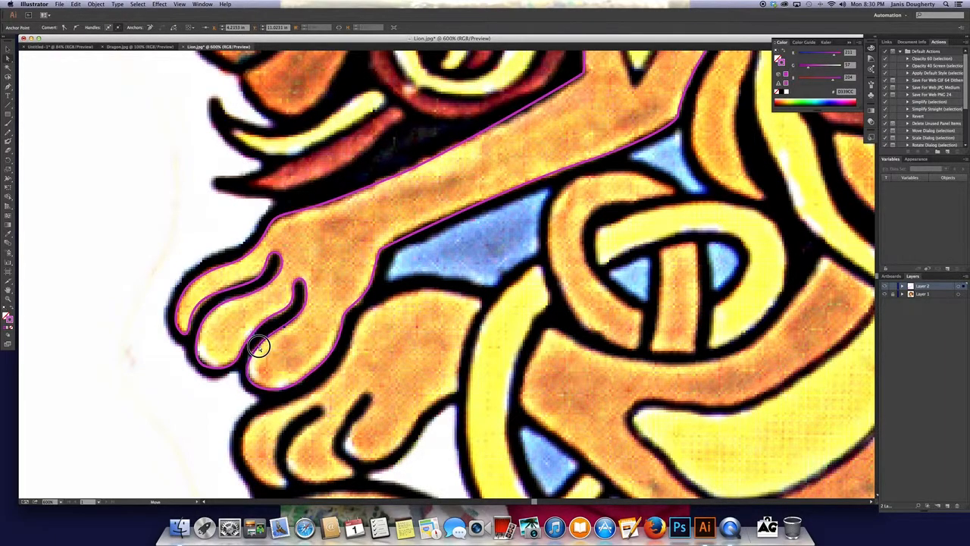
mouse_move(275, 315)
left_mouse_down()
mouse_move(288, 305)
mouse_move(291, 316)
left_mouse_up()
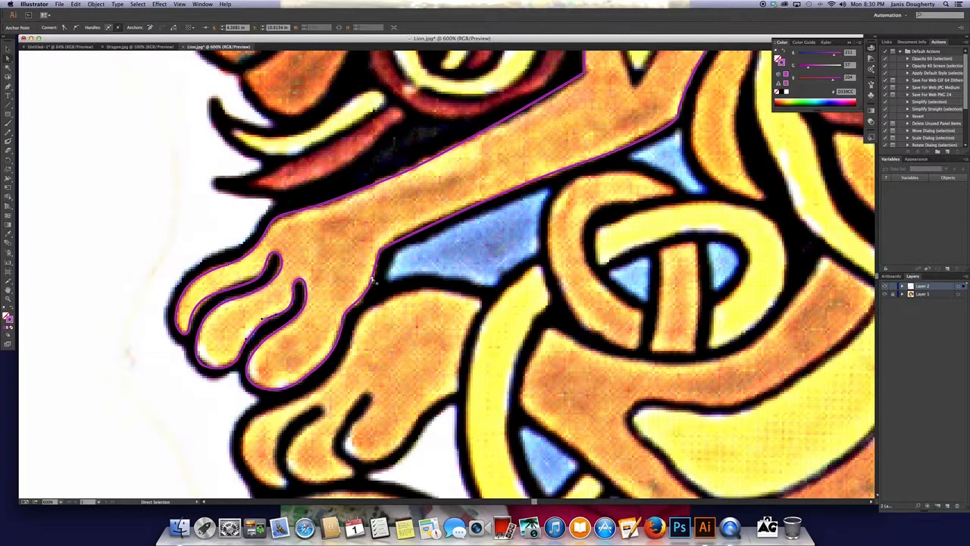
Adjust the outline's anchor points at the wrist corner and the elbow along the foreleg's lower edge
left_click_drag(379, 253, 382, 250)
left_click(513, 184)
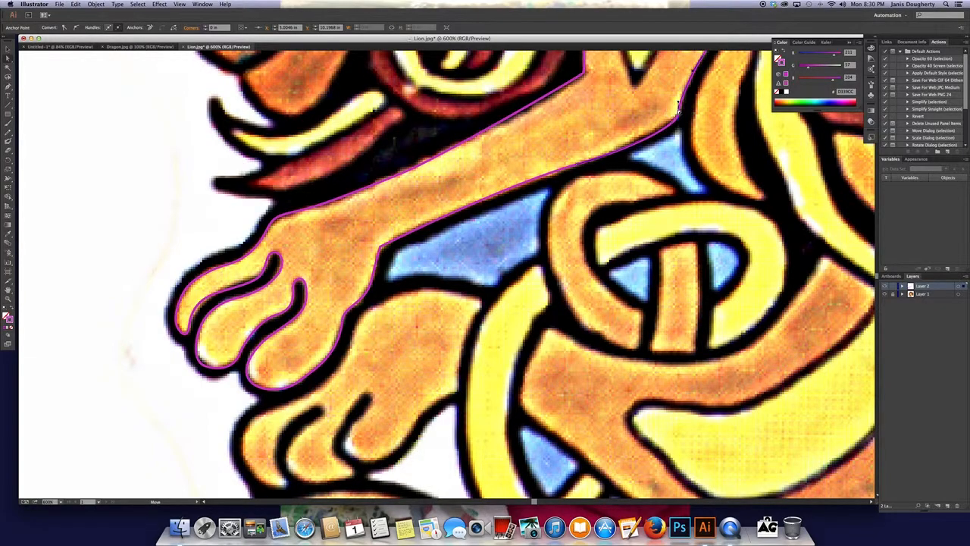
left_click(678, 115)
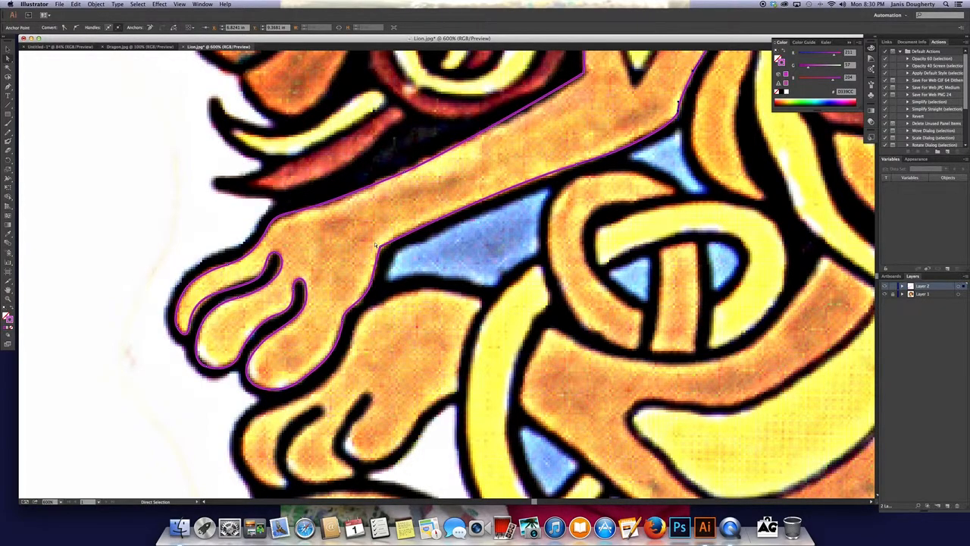
Convert the wrist's sharp corner anchor into a smooth point with short handles using the Pen tool, and fine-tune its position
key("super+equal")
key("super+equal")
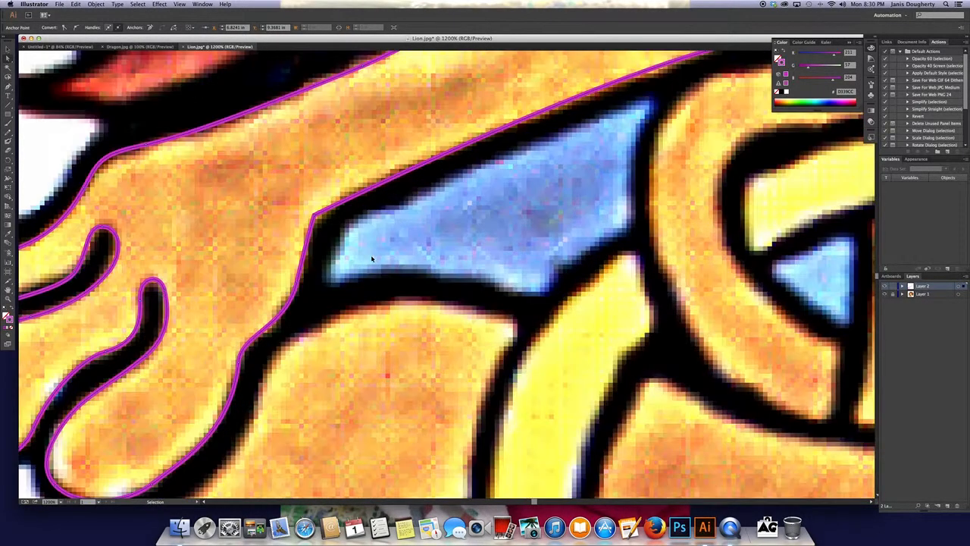
left_click(9, 88)
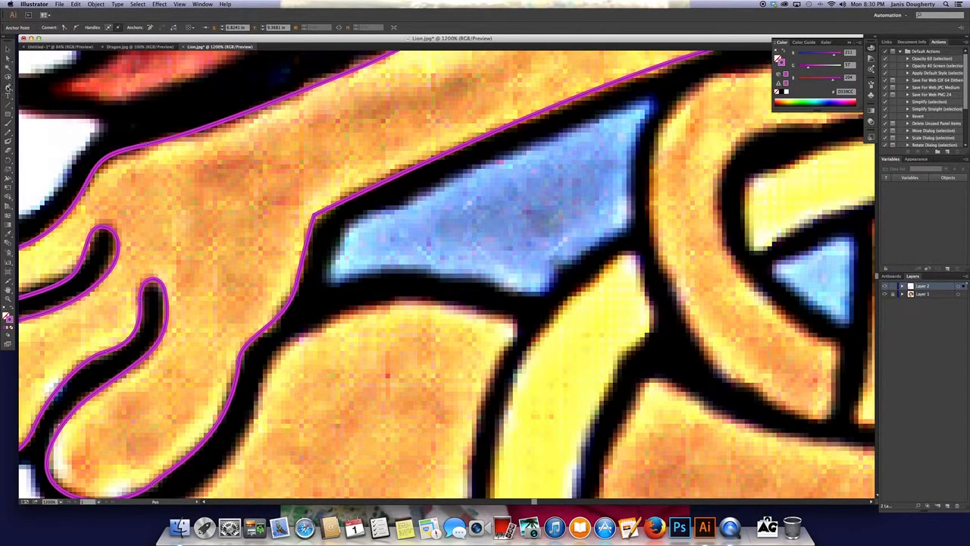
key("alt")
left_click_drag(313, 215, 329, 199)
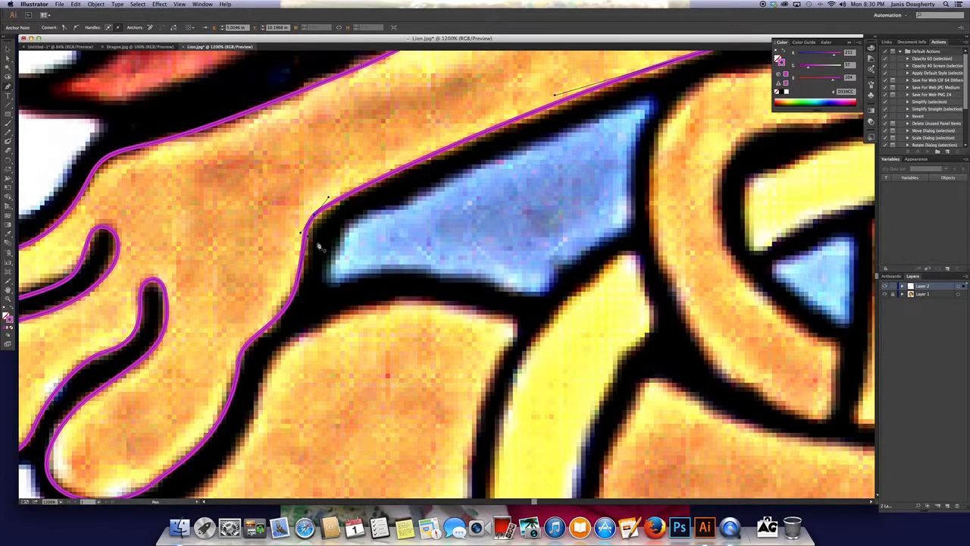
left_click(313, 215)
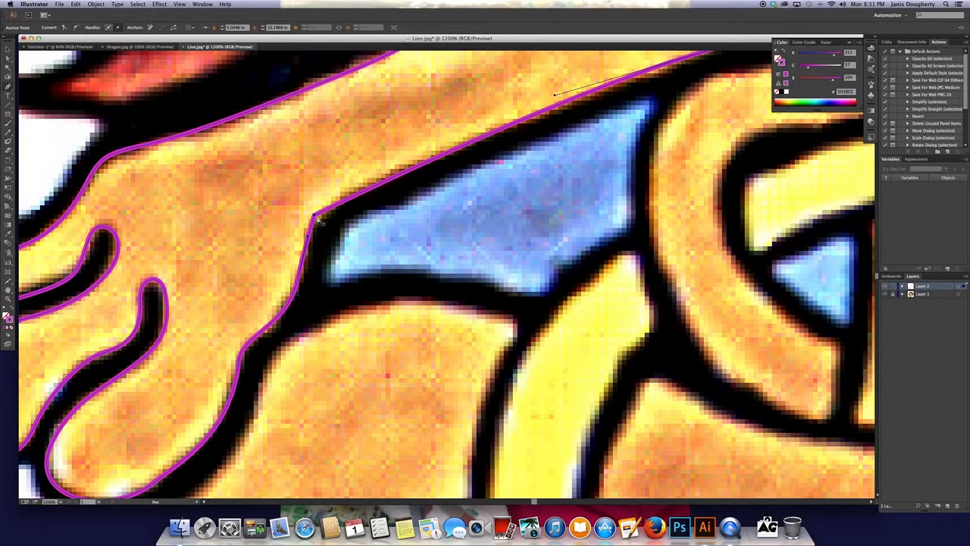
left_click_drag(313, 215, 326, 201)
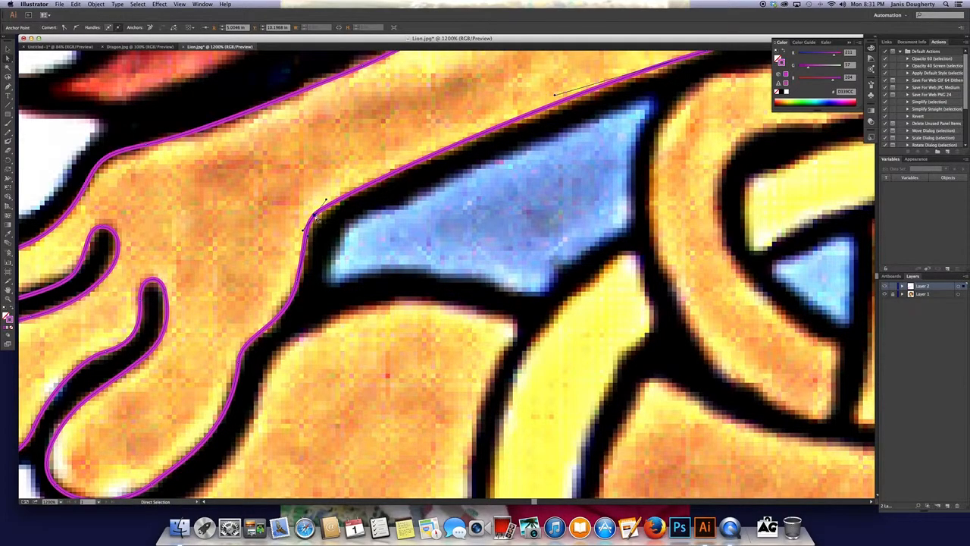
left_click_drag(315, 216, 320, 216)
Reshape the curve along the foreleg's upper edge by adjusting the handles at the inner elbow and mid-leg anchors
left_click_drag(546, 189, 363, 458)
left_click_drag(473, 241, 582, 346)
left_click(635, 209)
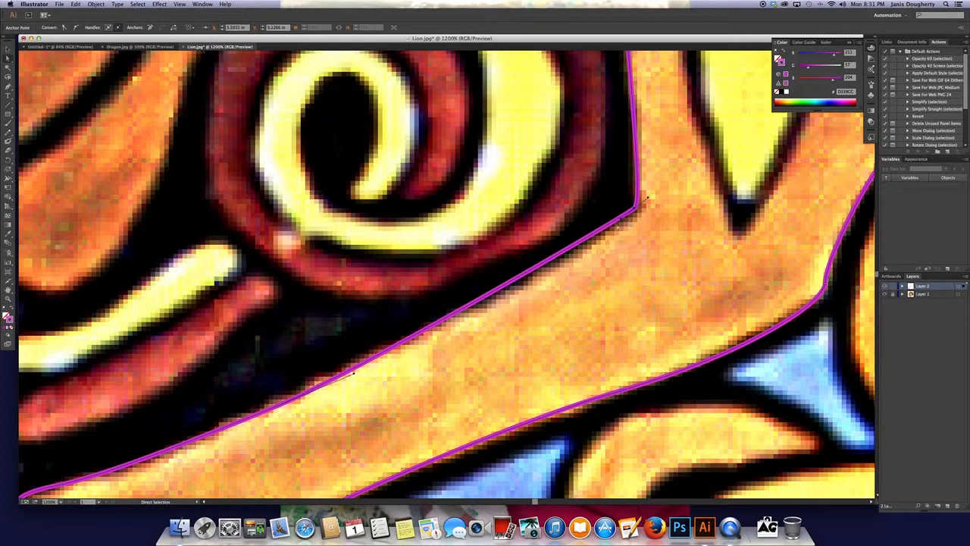
left_click_drag(621, 223, 585, 257)
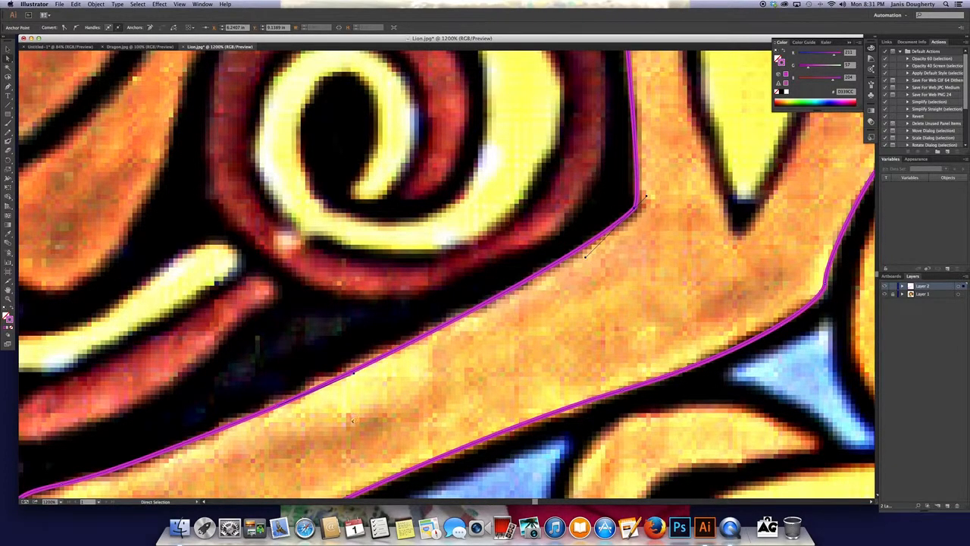
left_click_drag(279, 408, 278, 404)
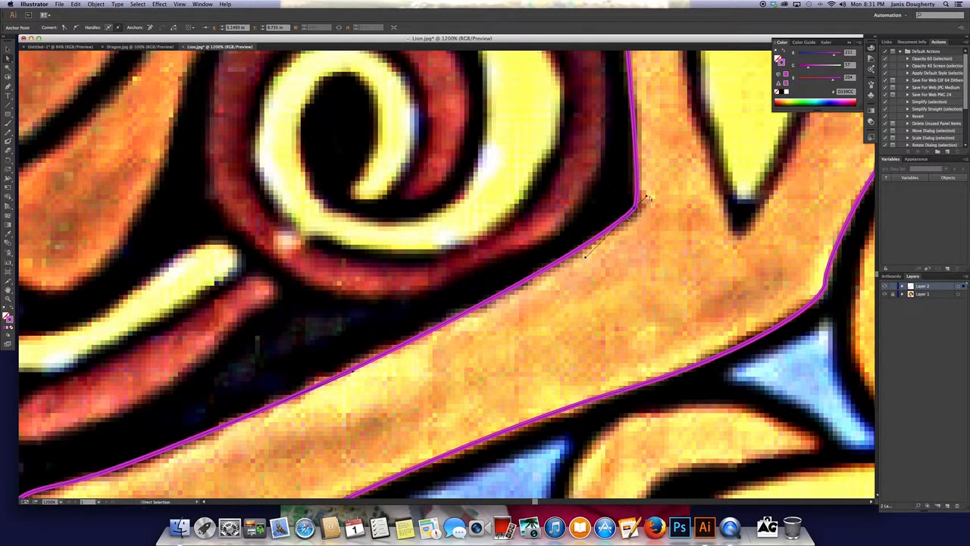
Adjust the anchors and handles around the front, top and back of the shoulder to fit the drawn contour
left_click_drag(637, 211, 639, 405)
left_click(562, 157)
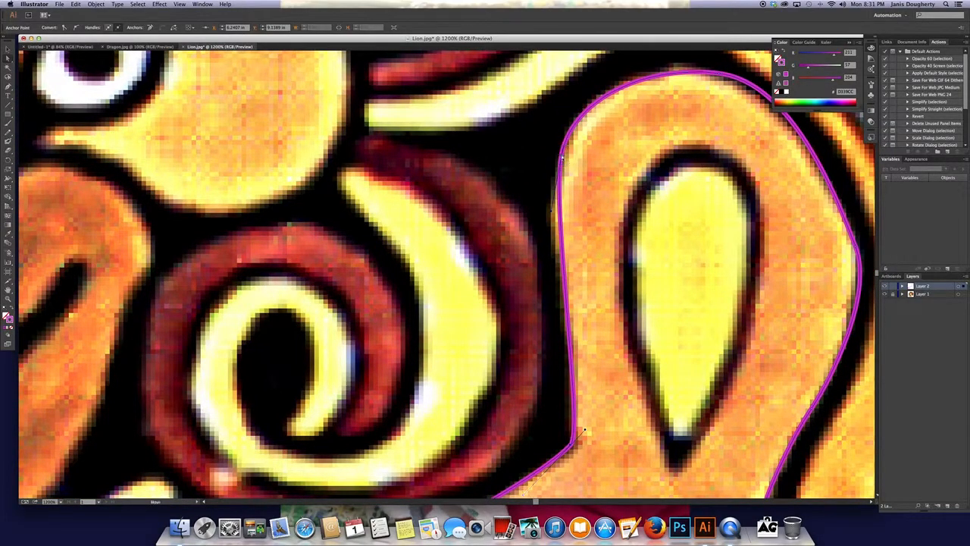
left_click_drag(552, 212, 542, 248)
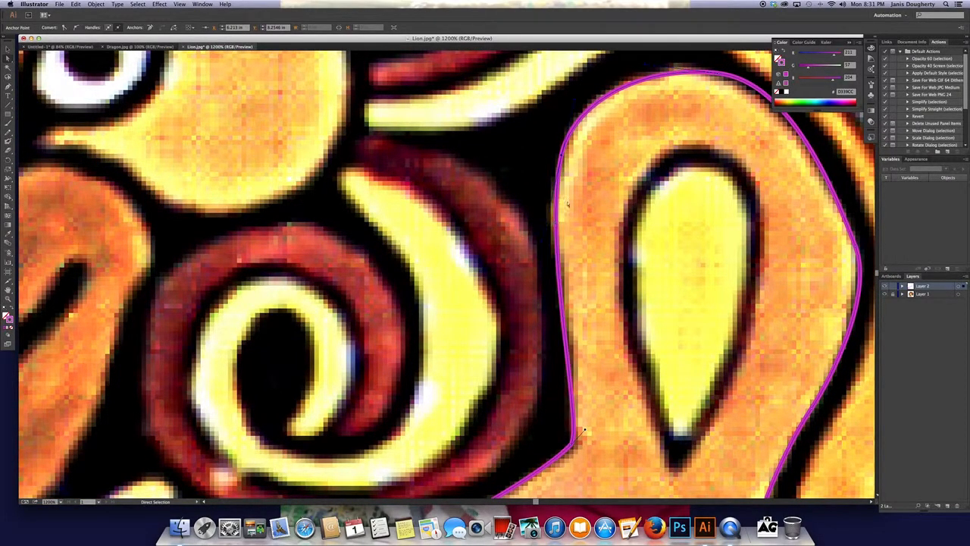
left_click_drag(660, 140, 596, 245)
left_click_drag(655, 180, 650, 182)
key("space")
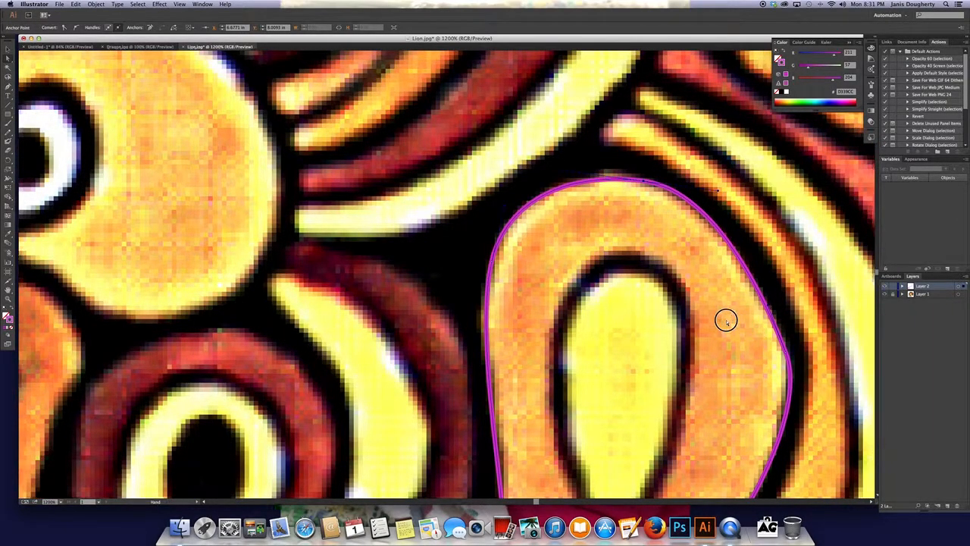
left_click_drag(725, 318, 622, 287)
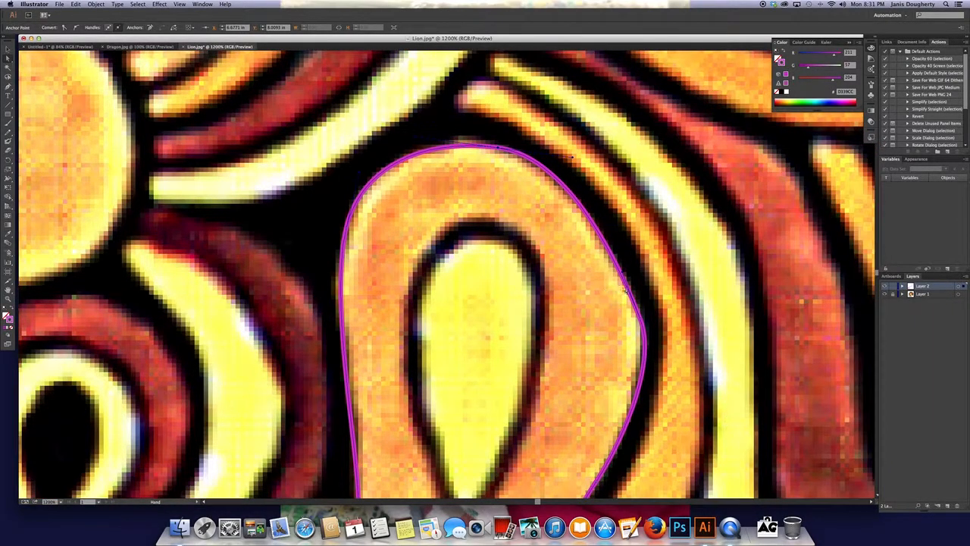
left_click(640, 322)
left_click_drag(624, 275, 619, 244)
Refine the outline from the back of the shoulder down to the elbow to match the artwork
key("space")
left_click_drag(653, 391, 633, 160)
key("space")
left_click_drag(566, 280, 567, 278)
key("space")
left_click_drag(489, 383, 761, 291)
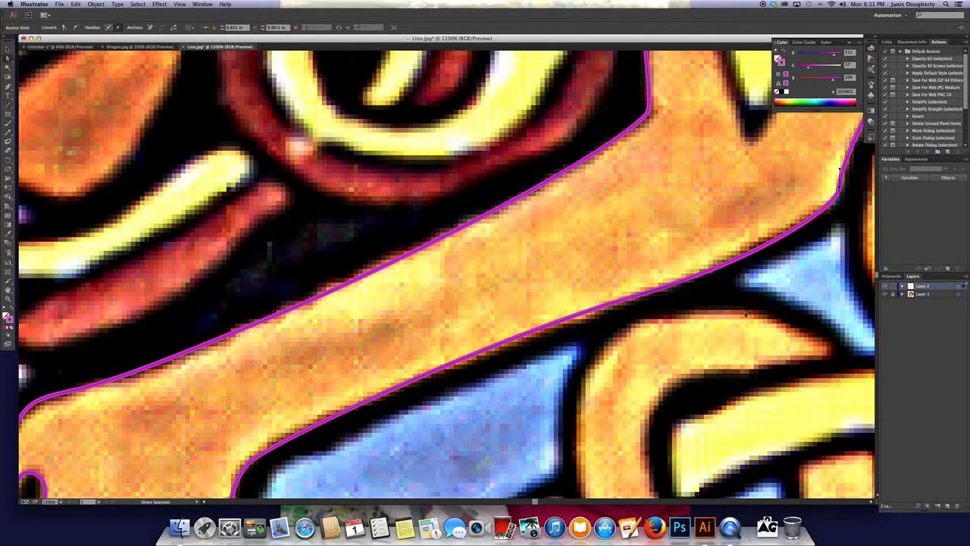
Select the entire foreleg path and swap its fill and stroke so the shape is filled solid magenta
key("super+minus")
key("super+minus")
key("super+minus")
key("super+minus")
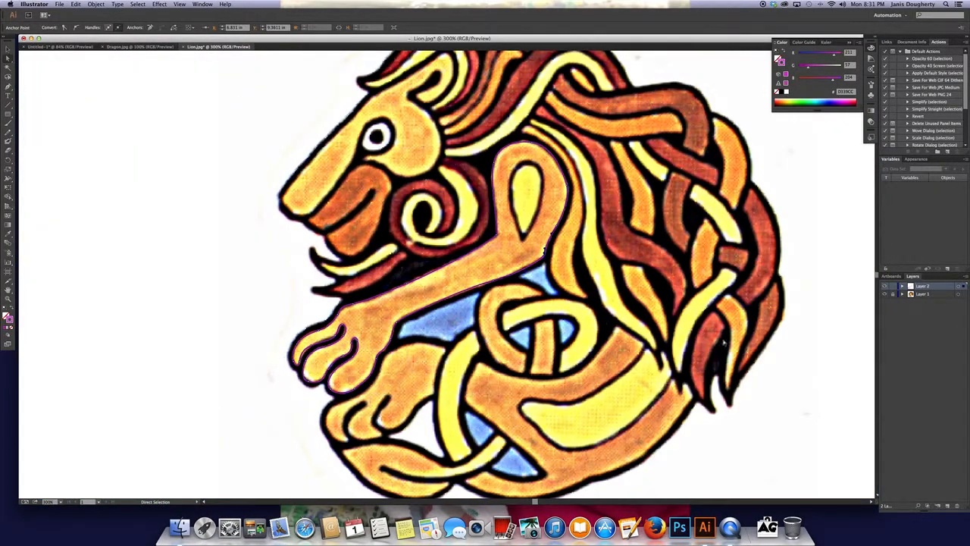
left_click(7, 49)
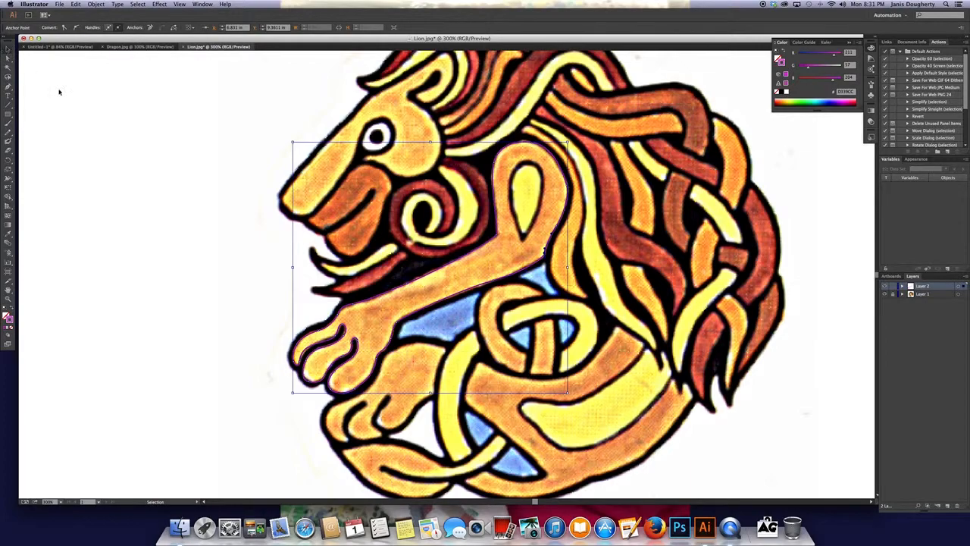
left_click(256, 398)
left_click_drag(249, 311, 370, 406)
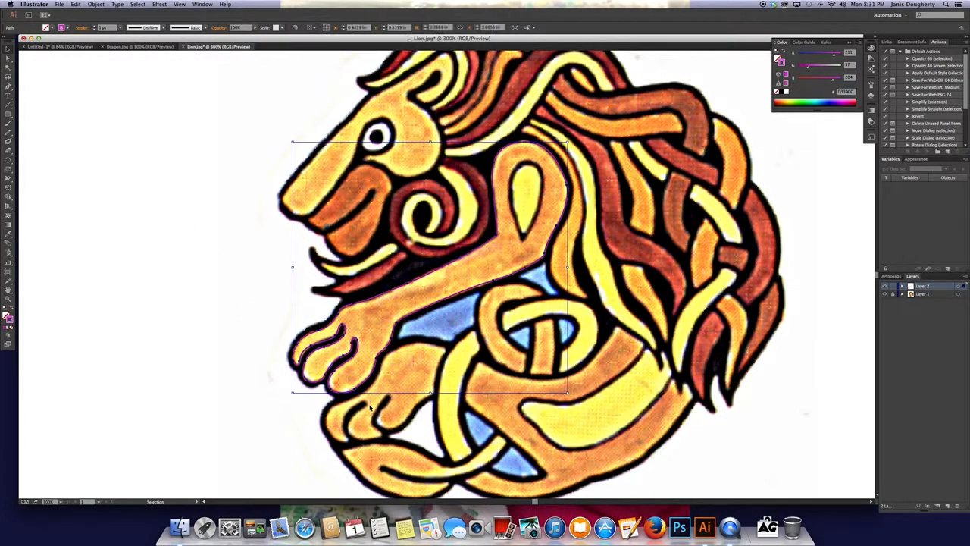
left_click(11, 311)
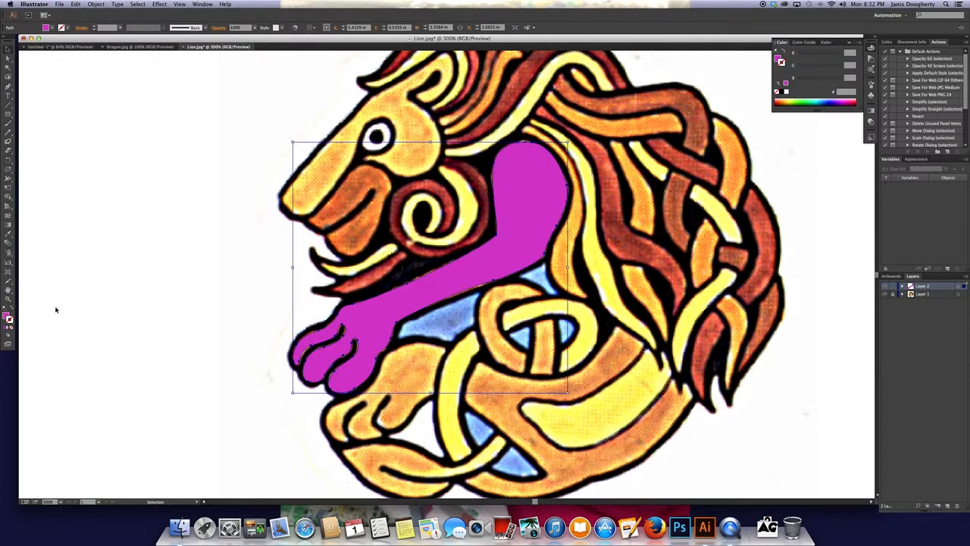
left_click(195, 372)
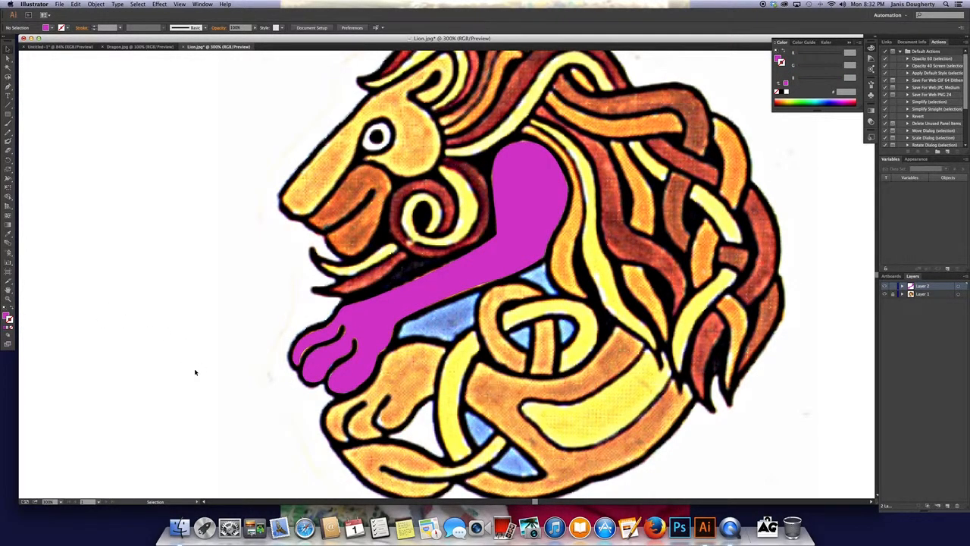
Fine-tune the filled shape's anchors and handles along the first toe and the gap beside it with Direct Selection
left_click(8, 59)
left_click(305, 357)
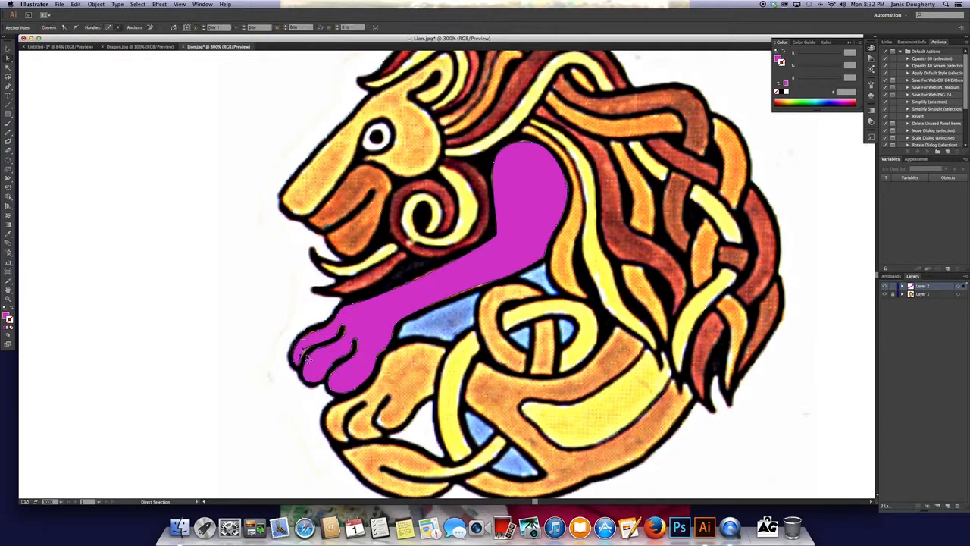
key("super+plus")
key("super+plus")
key("super+plus")
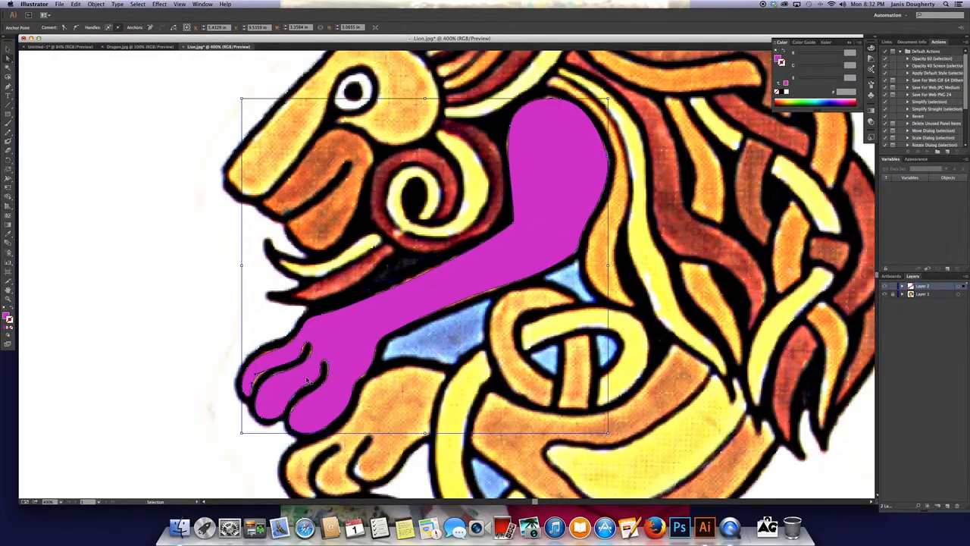
left_click_drag(279, 412, 505, 276)
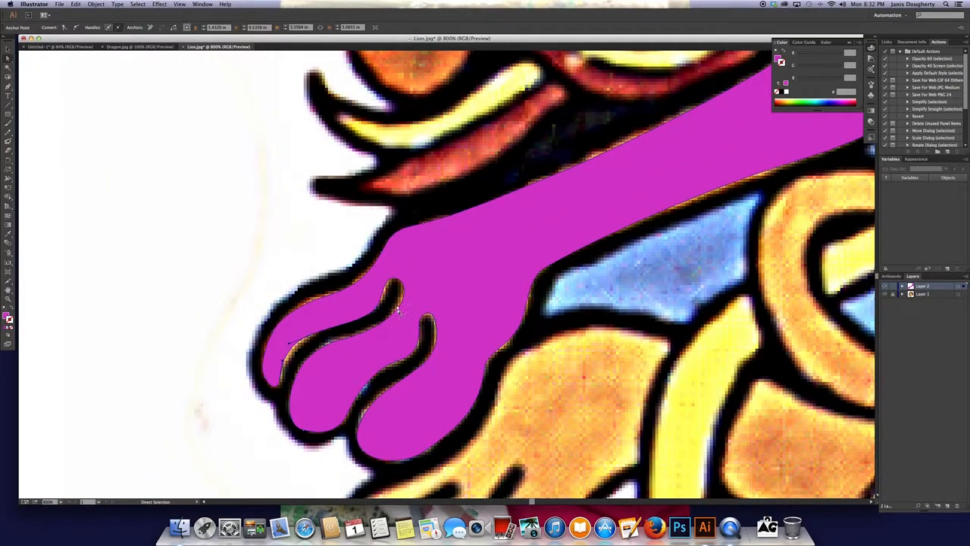
left_click(393, 281)
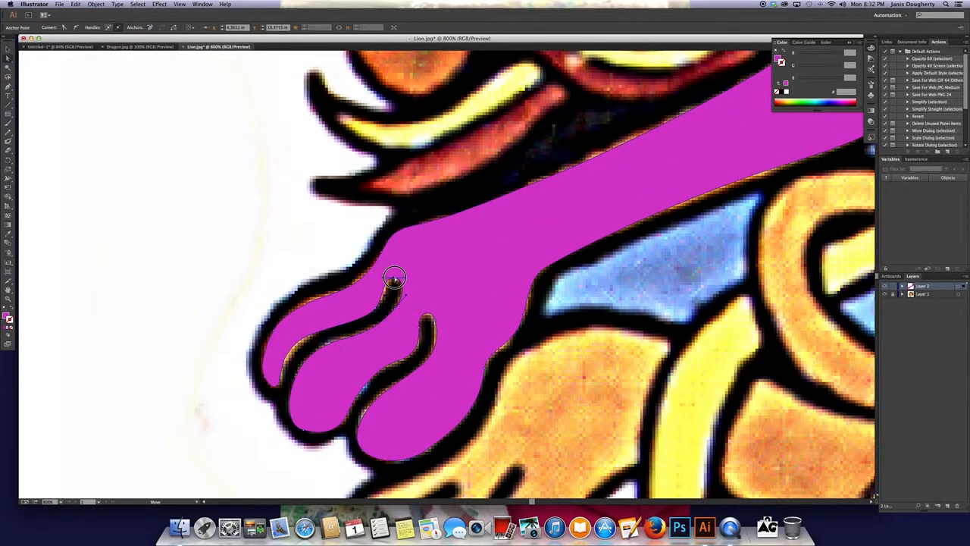
left_click(377, 309)
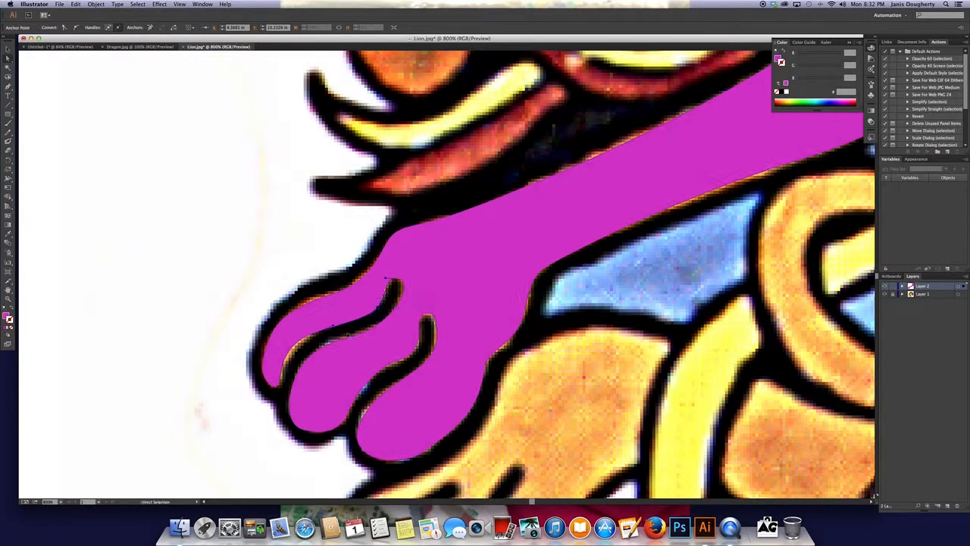
left_click(313, 333)
left_click(281, 370)
left_click(336, 296)
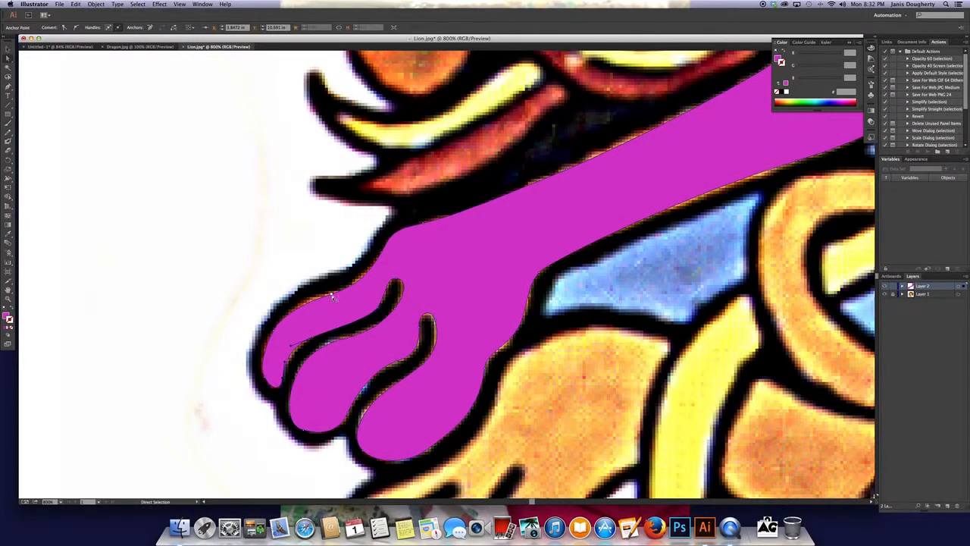
left_click(374, 282)
Adjust the filled shape's anchor points around the third toe and its outer edge up to the wrist
key("super+minus")
left_click(442, 303)
left_click(422, 318)
left_click_drag(422, 319, 414, 321)
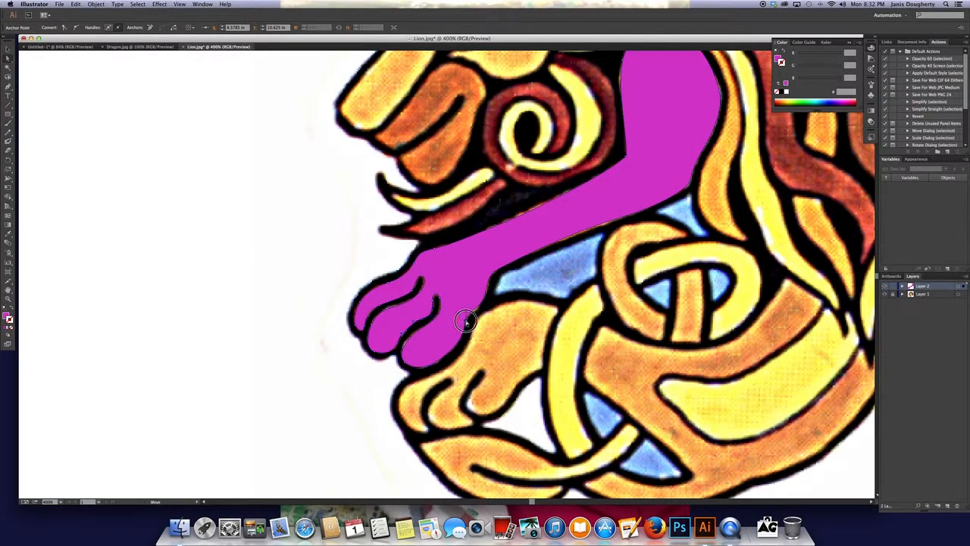
left_click(486, 294)
left_click_drag(594, 340, 495, 443)
left_click_drag(555, 448, 555, 453)
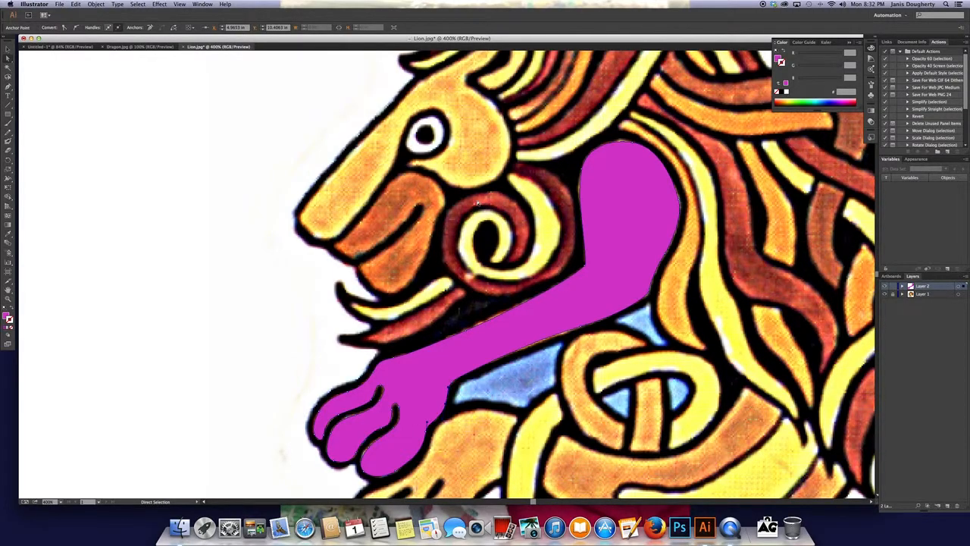
Trace the lower red beard strand below the mouth with the Pen tool as a closed magenta-filled shape
left_click(8, 86)
left_click(362, 339)
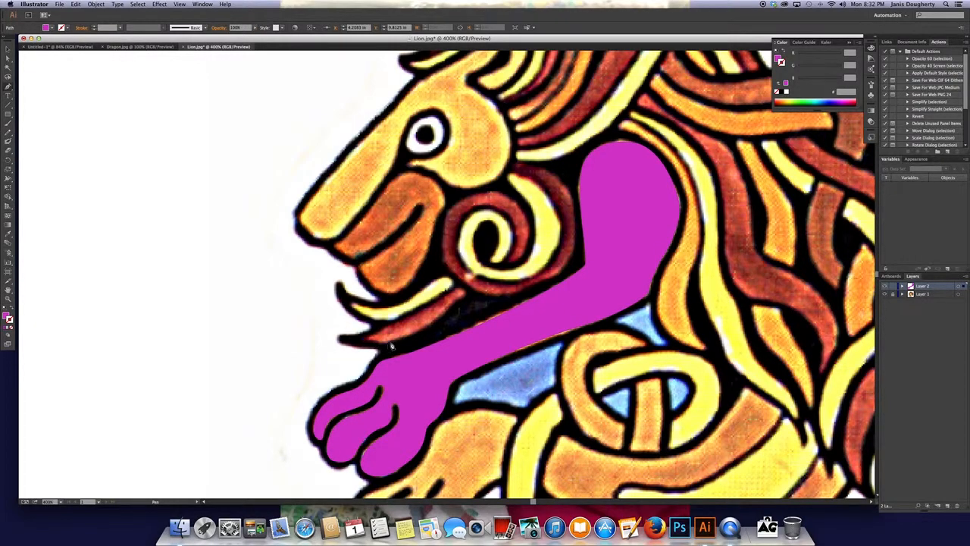
left_click_drag(396, 341, 409, 336)
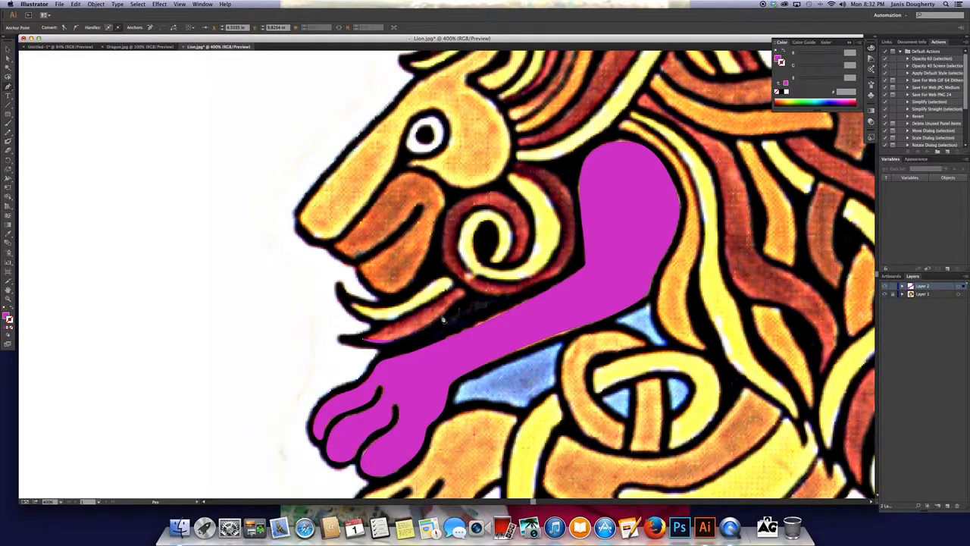
left_click(459, 304)
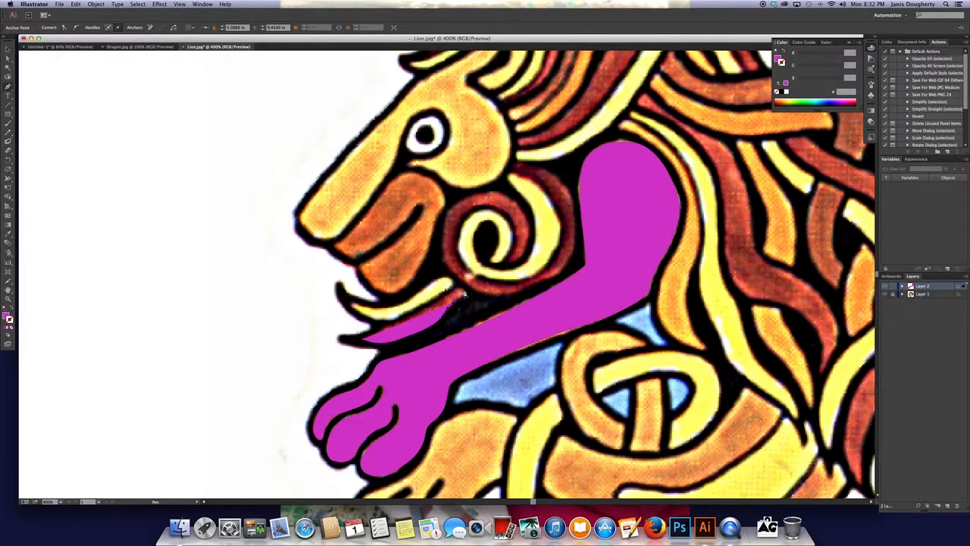
left_click(453, 294)
left_click_drag(439, 302, 414, 320)
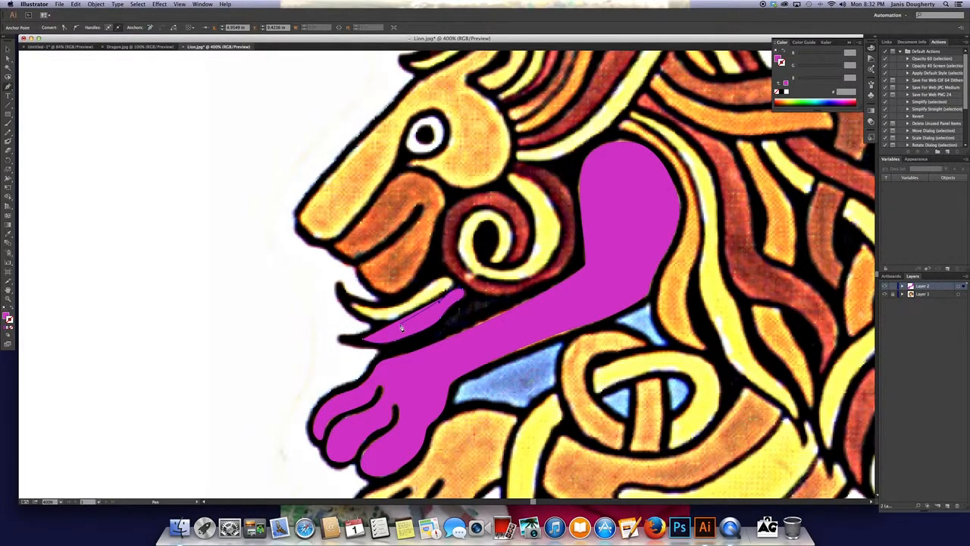
left_click(367, 339)
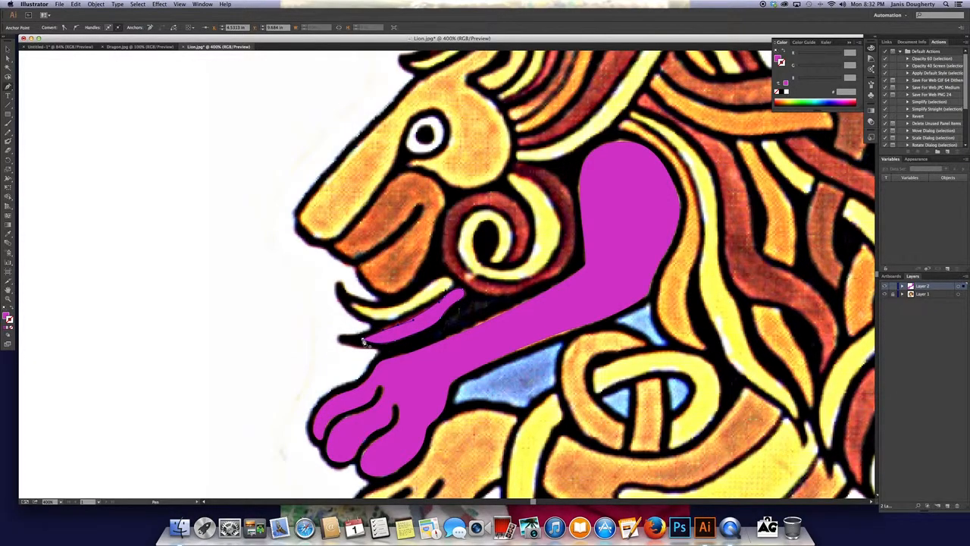
left_click_drag(363, 338, 355, 347)
Adjust the anchor point on the beard strand's upper edge near its inner end with Direct Selection
left_click(8, 58)
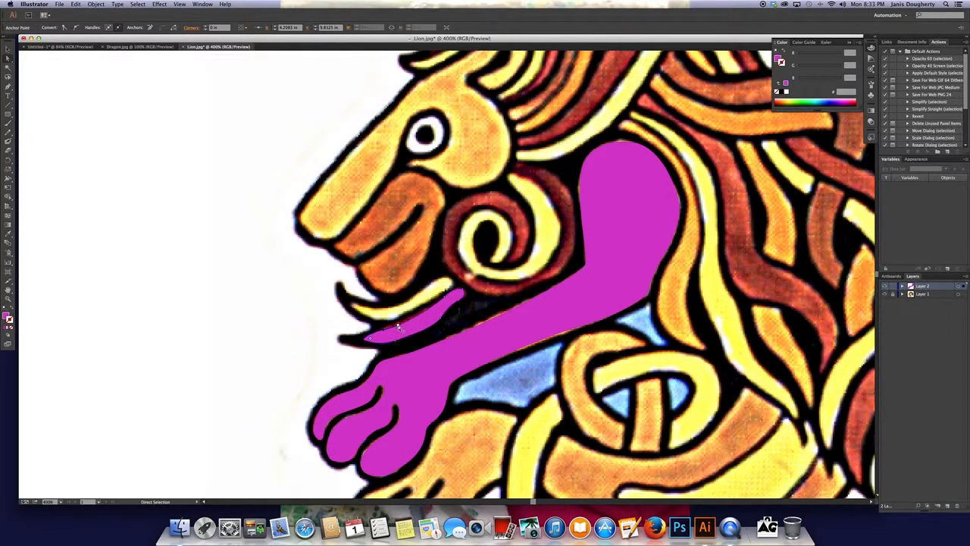
left_click(442, 303)
left_click_drag(445, 298, 442, 295)
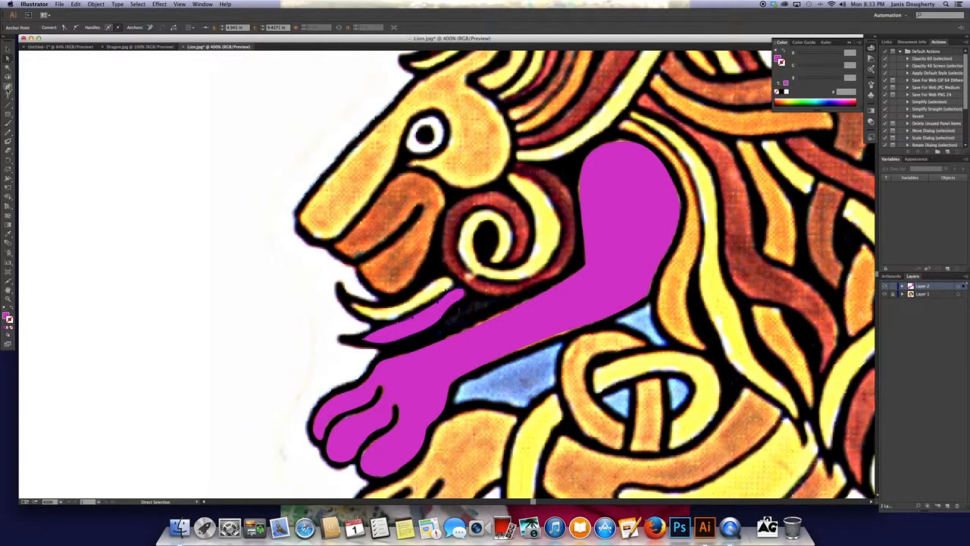
Convert the anchor at the beard strand's outer tip into a smooth curve to round it, and deselect the shape
key("super+equal")
key("super+equal")
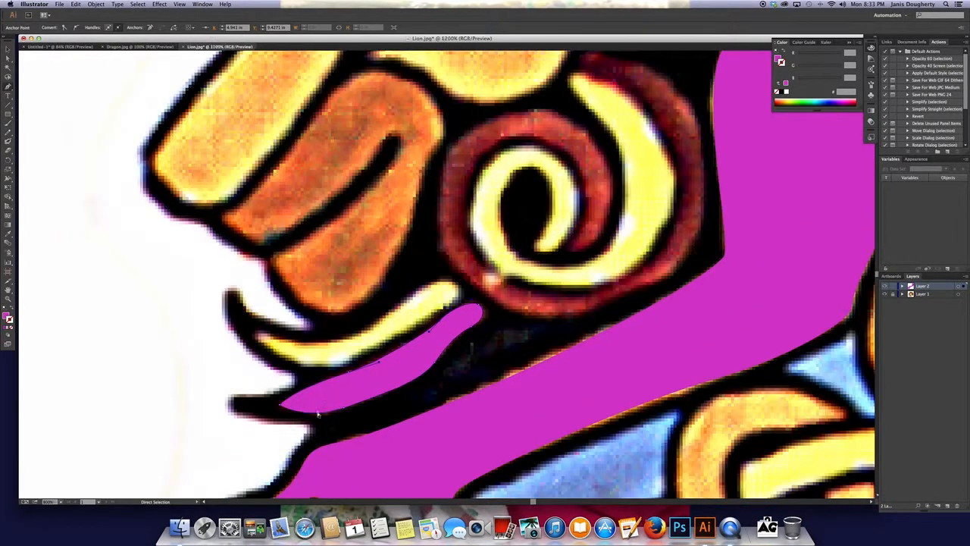
key("super+equal")
left_click_drag(271, 437, 403, 308)
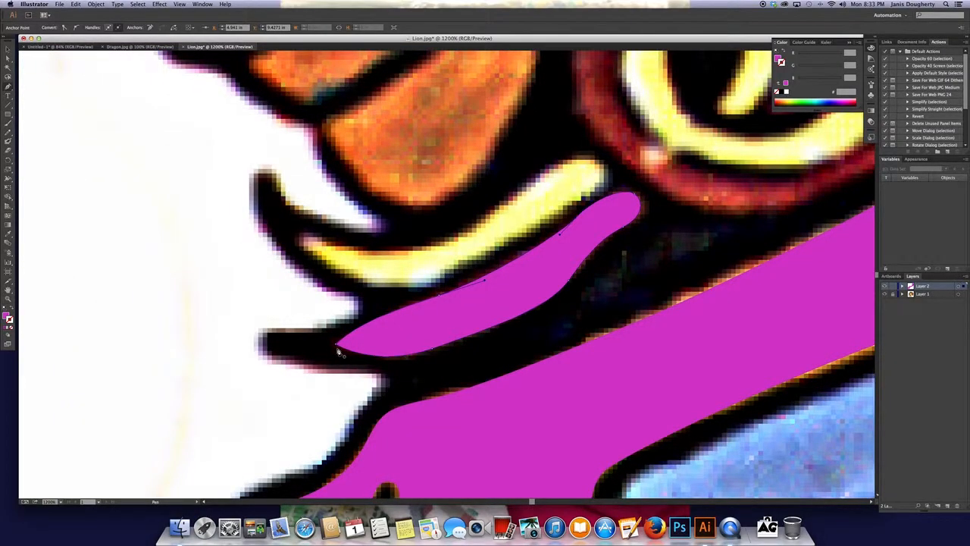
key("alt")
left_click_drag(336, 345, 337, 356)
left_click(7, 49)
left_click(110, 169)
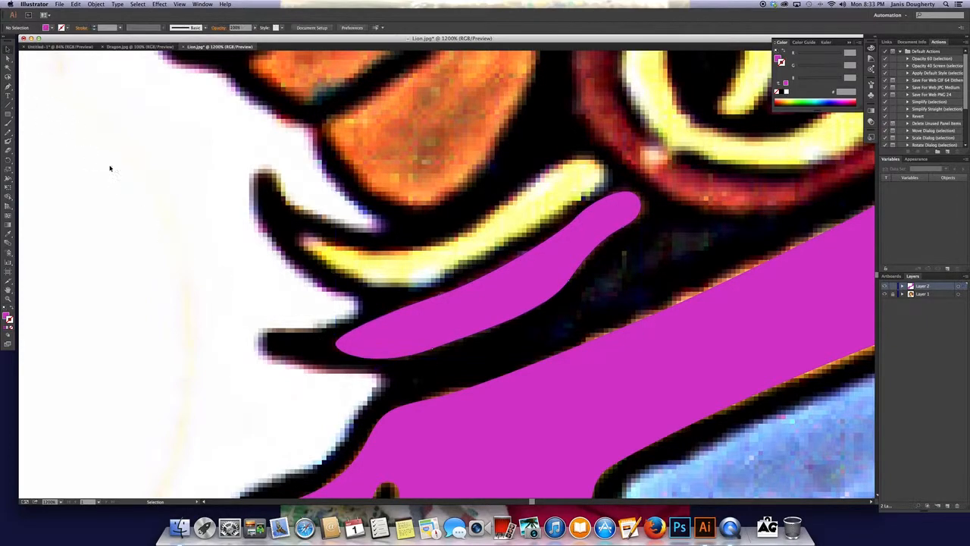
key("super+minus")
key("super+minus")
key("super+minus")
key("super+minus")
key("super+minus")
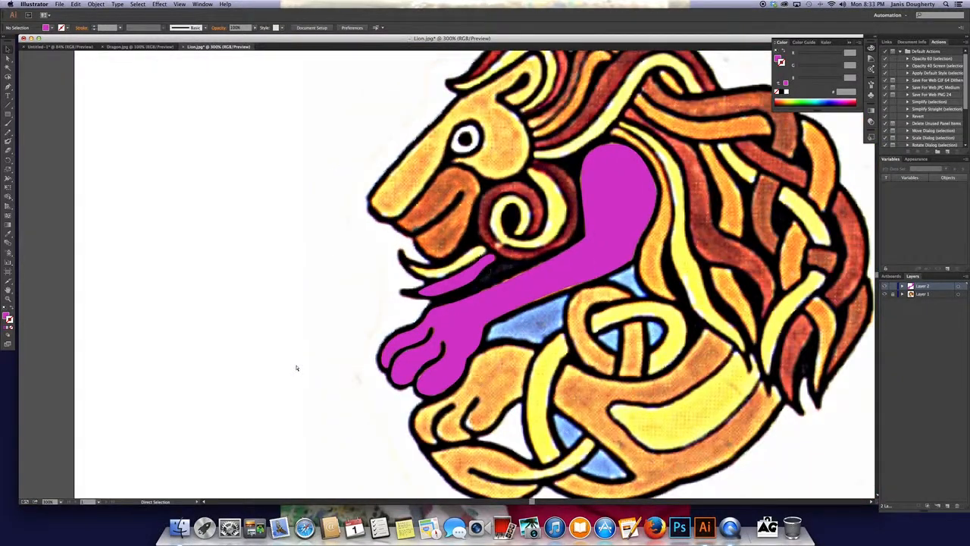